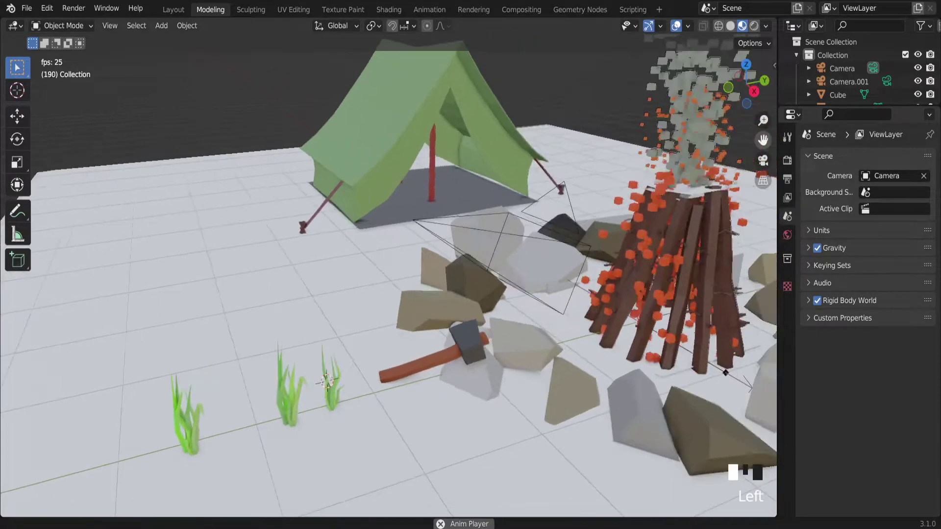
Step: Add a new cube mesh to the scene beside the grass clump
scroll(434, 223, "down", 2)
middle_click_drag(363, 231, 392, 243)
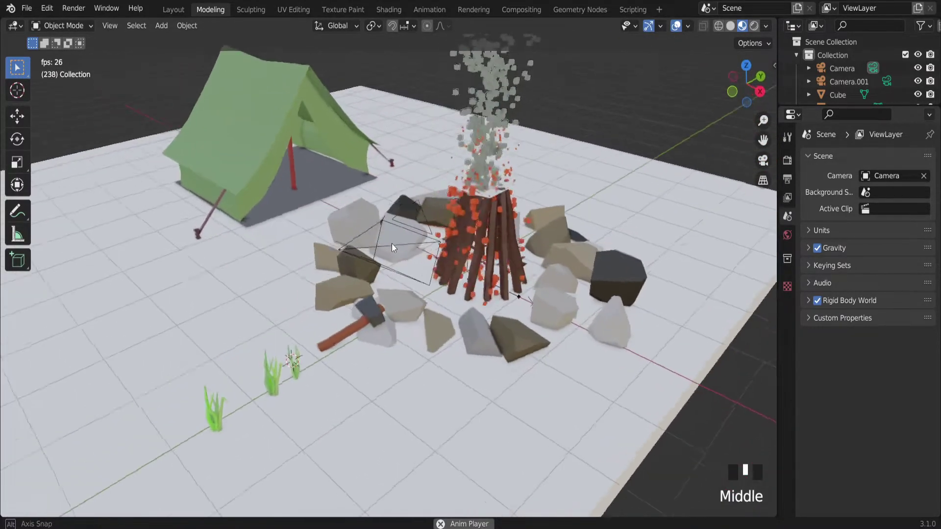
scroll(392, 243, "down", 2)
scroll(320, 279, "up", 2)
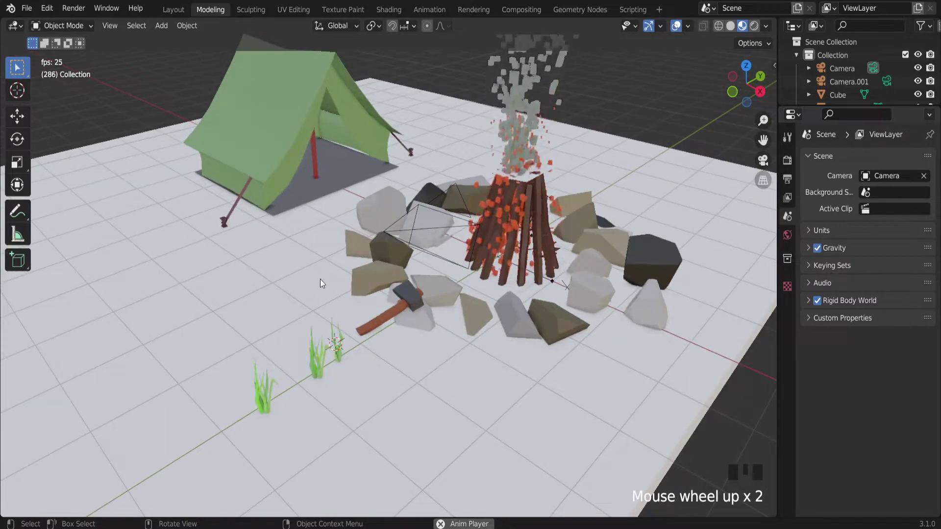
scroll(289, 151, "up", 1)
scroll(292, 147, "down", 2)
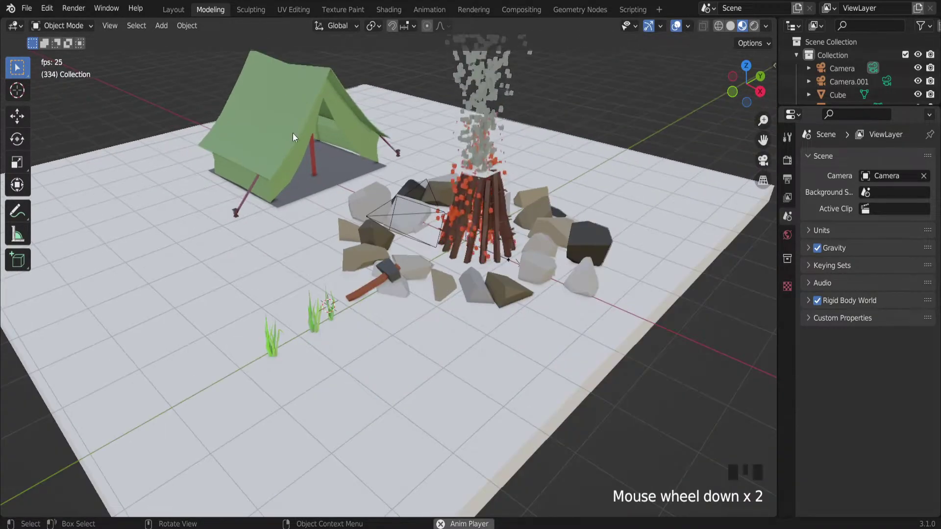
scroll(509, 157, "up", 1)
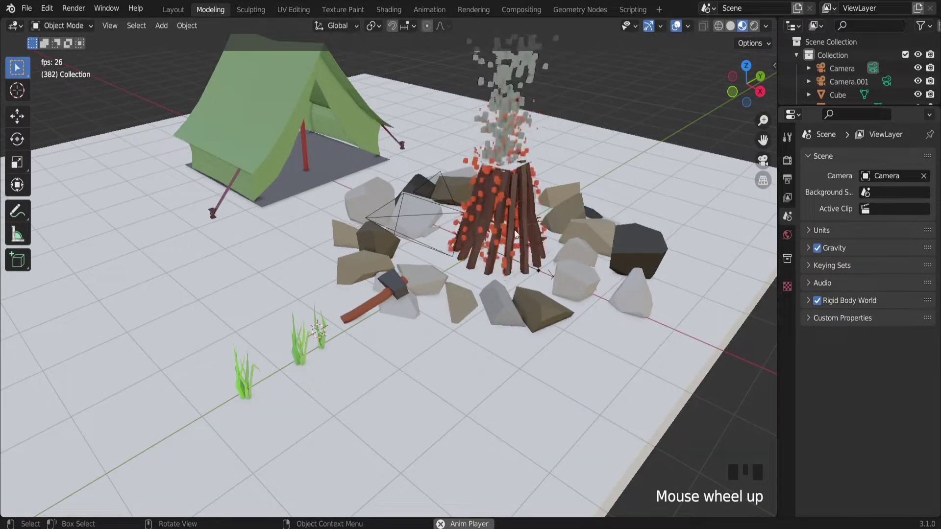
scroll(506, 206, "down", 4)
scroll(500, 140, "up", 3)
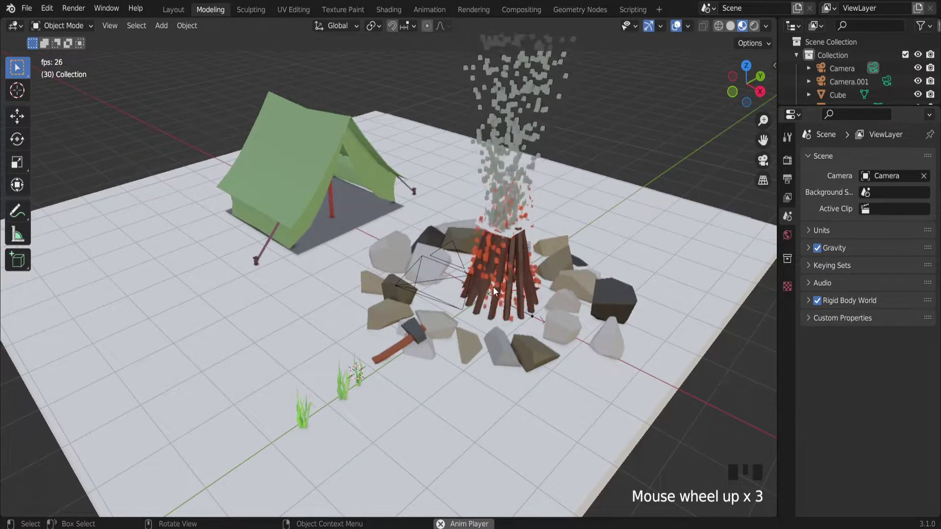
scroll(456, 314, "up", 3)
scroll(373, 362, "up", 1)
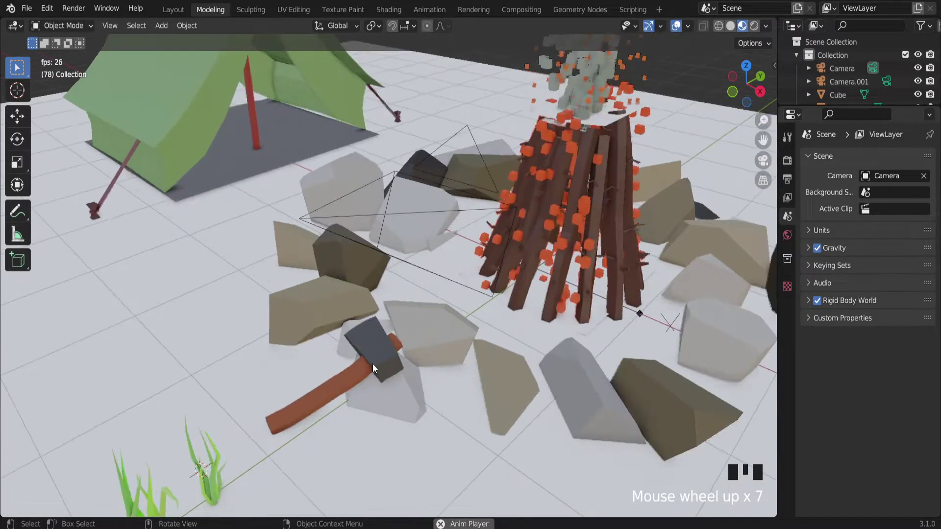
scroll(372, 364, "down", 2)
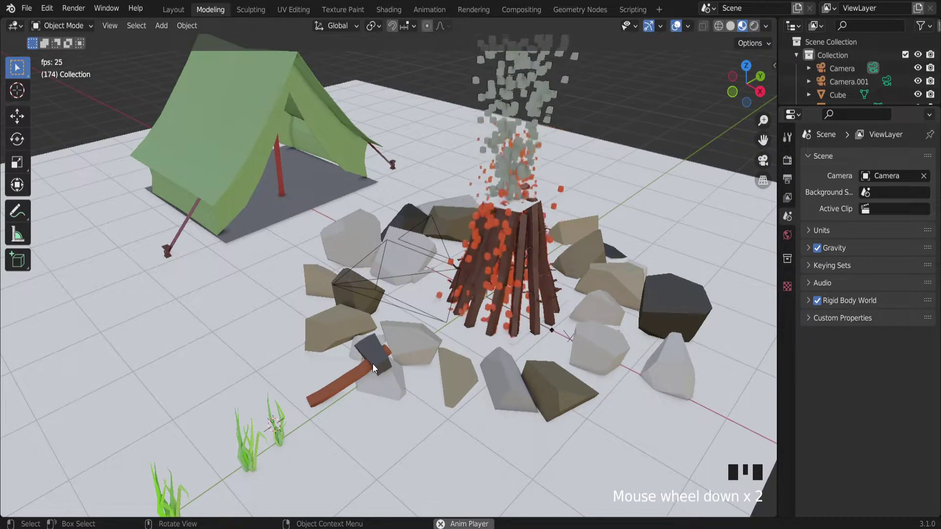
middle_click_drag(431, 389, 378, 357)
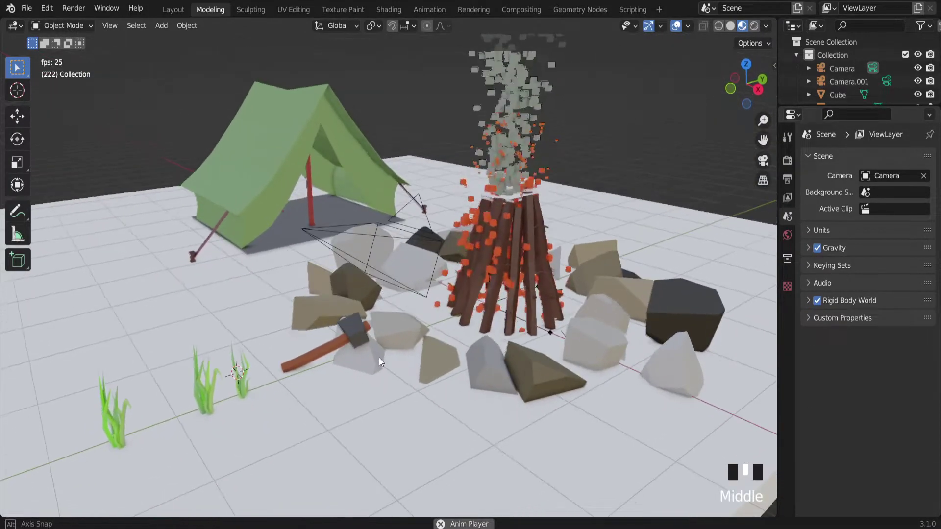
scroll(389, 348, "down", 2)
scroll(275, 409, "up", 2)
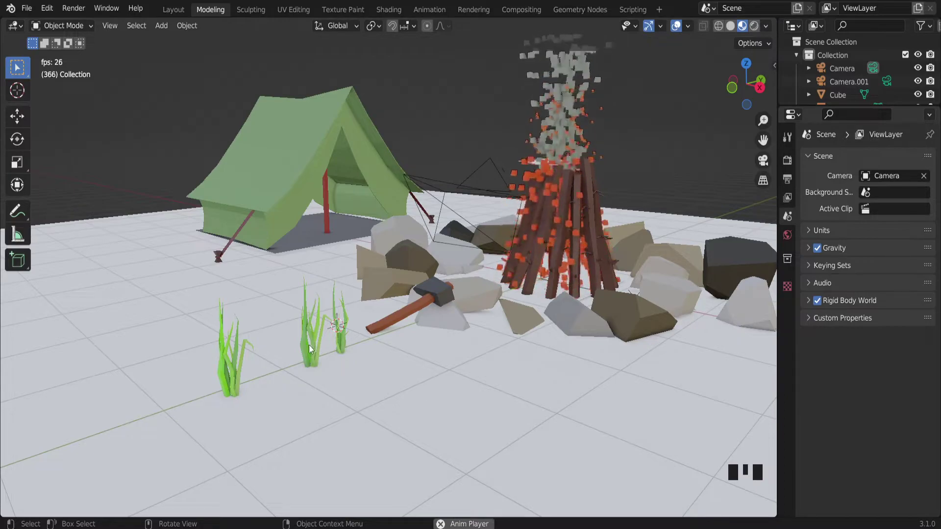
scroll(310, 348, "up", 4)
scroll(309, 340, "down", 5)
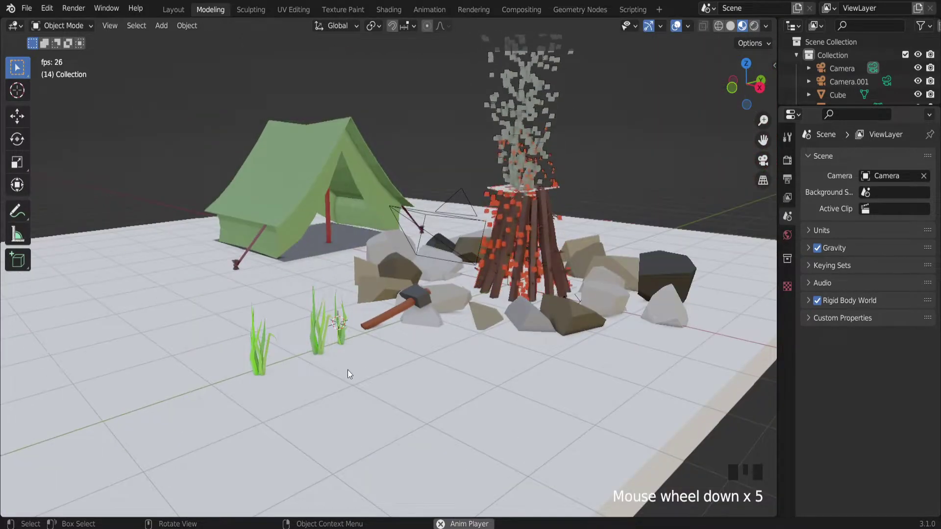
key("shift+a")
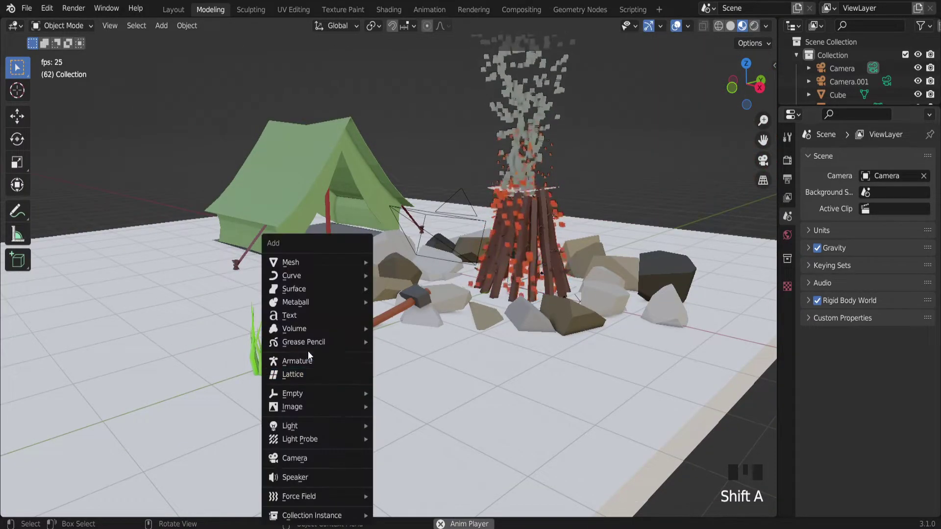
mouse_move(310, 261)
left_click(413, 275)
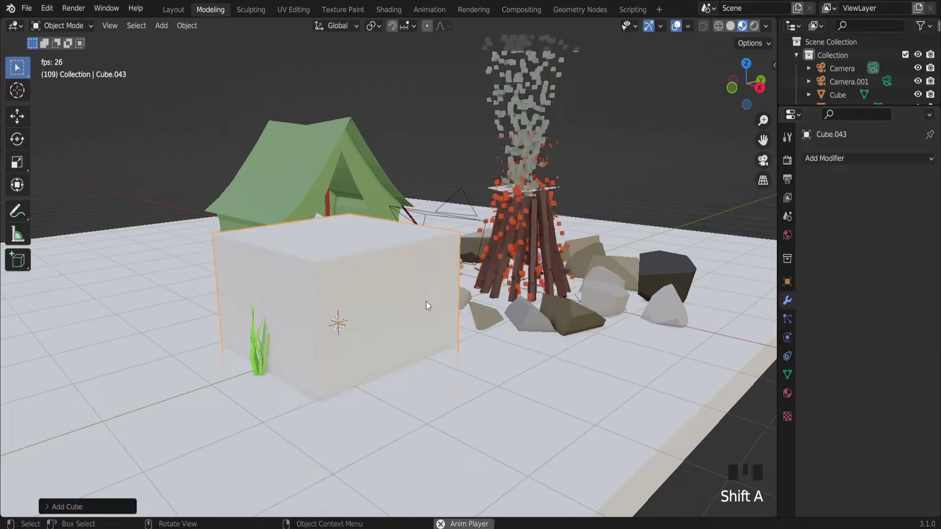
Step: Scale the cube down to a tiny size, then stretch it along Z into a tall thin pole
scroll(441, 308, "down", 3)
key("s")
left_click(393, 316)
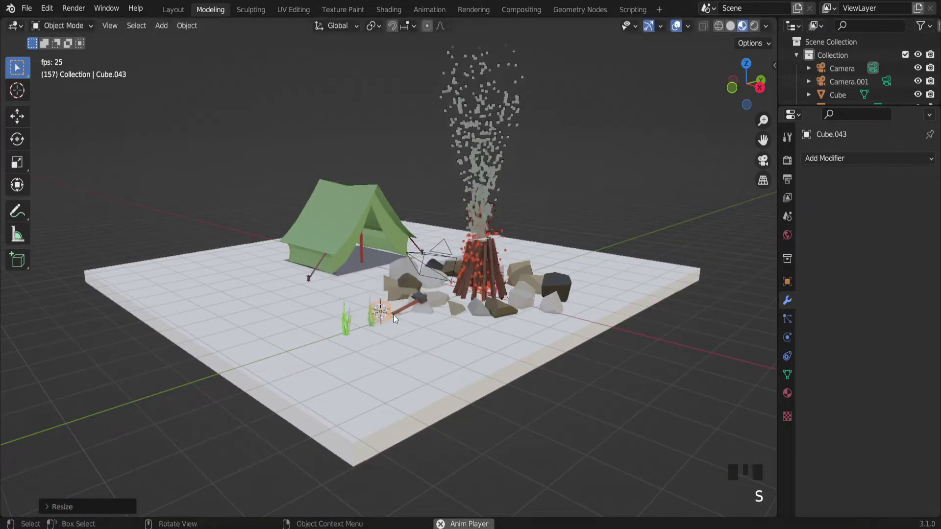
scroll(393, 315, "up", 8)
key("s")
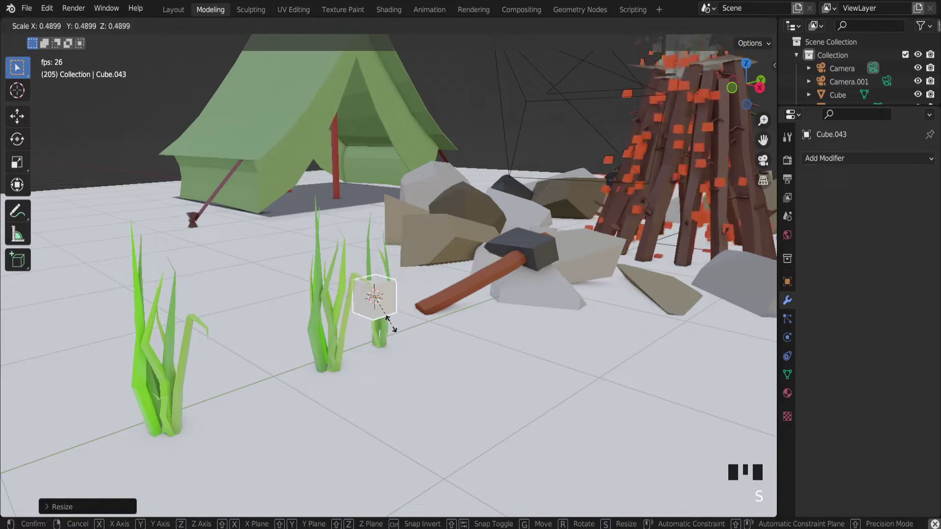
left_click(377, 306)
scroll(377, 306, "up", 3)
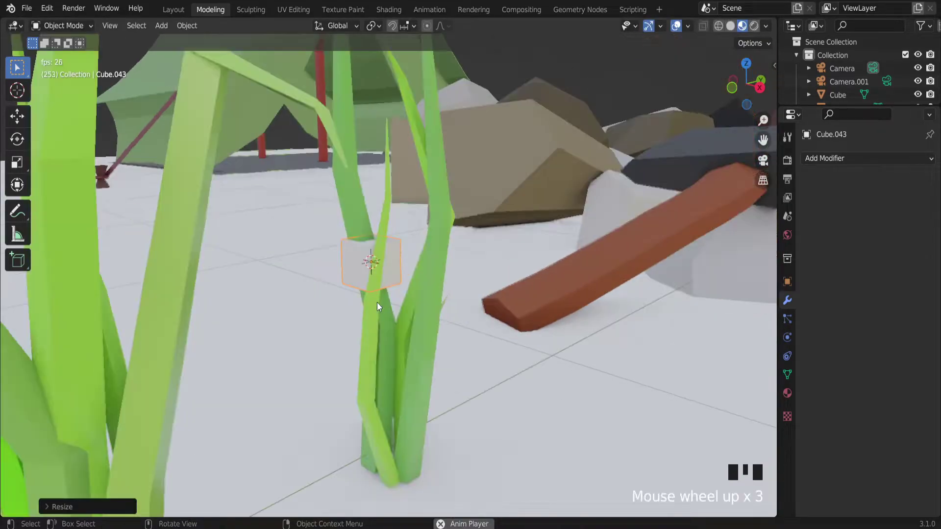
key("s")
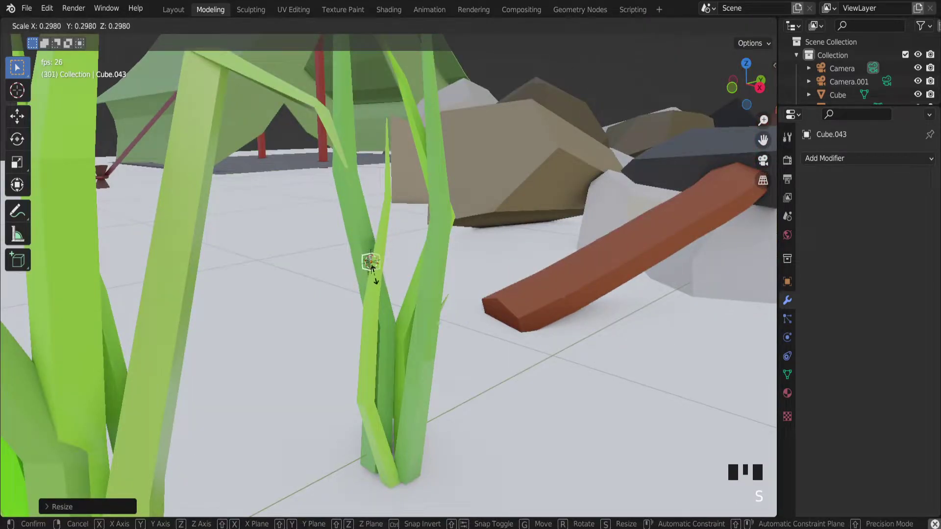
left_click(373, 271)
key("s")
middle_click_drag(374, 275, 376, 255)
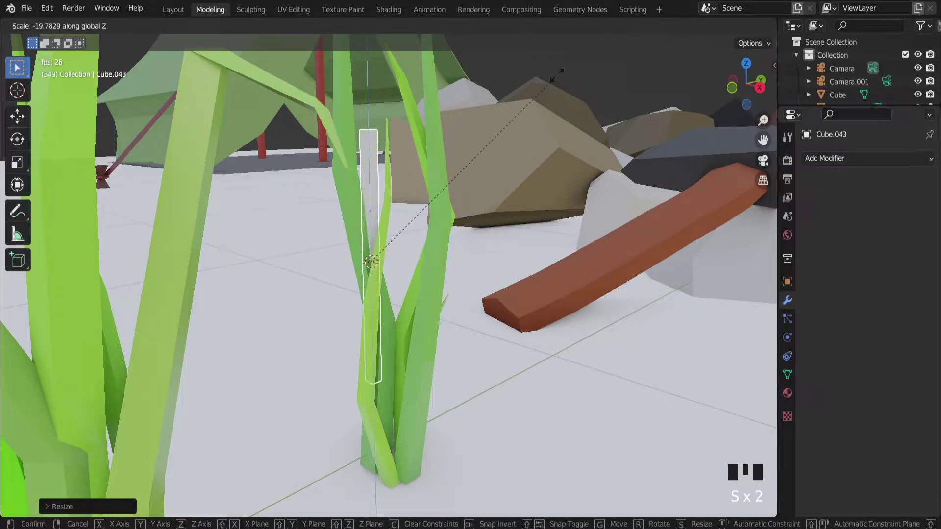
left_click(701, 389)
Step: Move the pole along the X axis so it stands just right of the grass
scroll(627, 402, "down", 2)
middle_click_drag(561, 409, 508, 376)
middle_click_drag(278, 358, 323, 359)
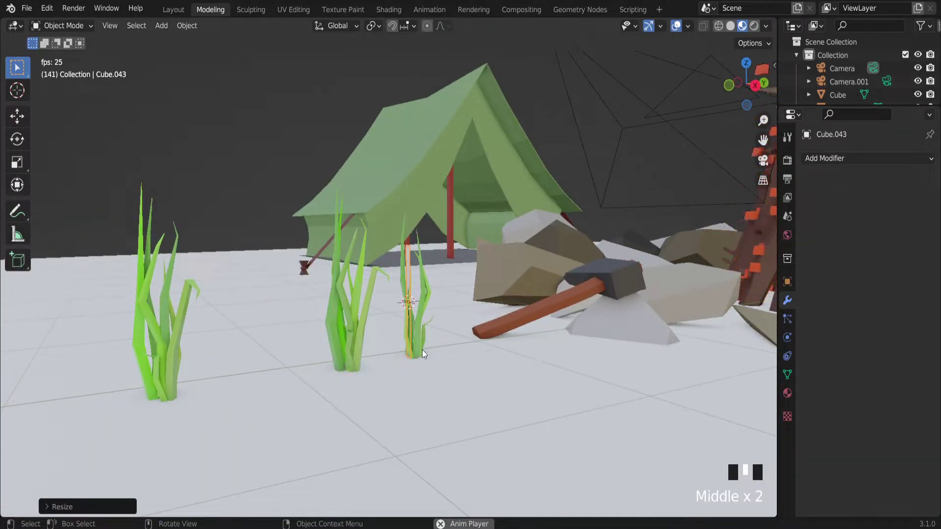
key("g")
key("x")
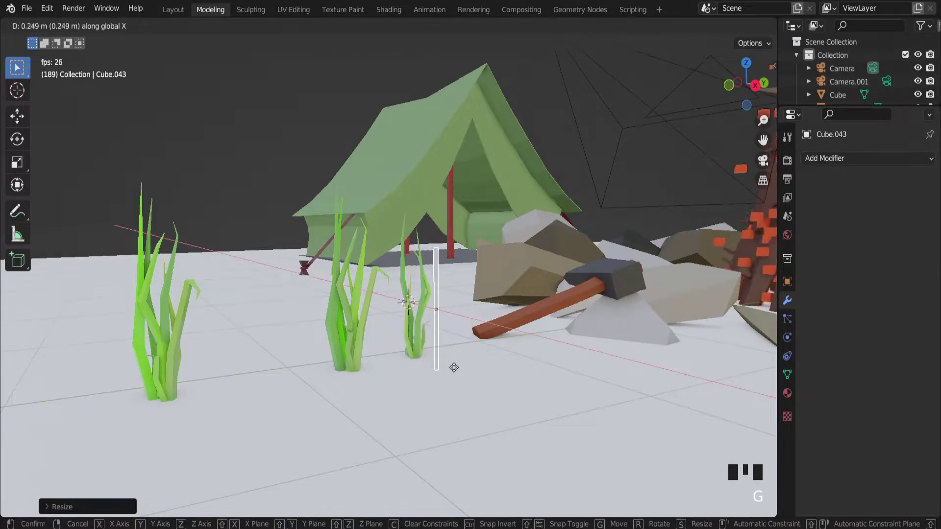
left_click(495, 404)
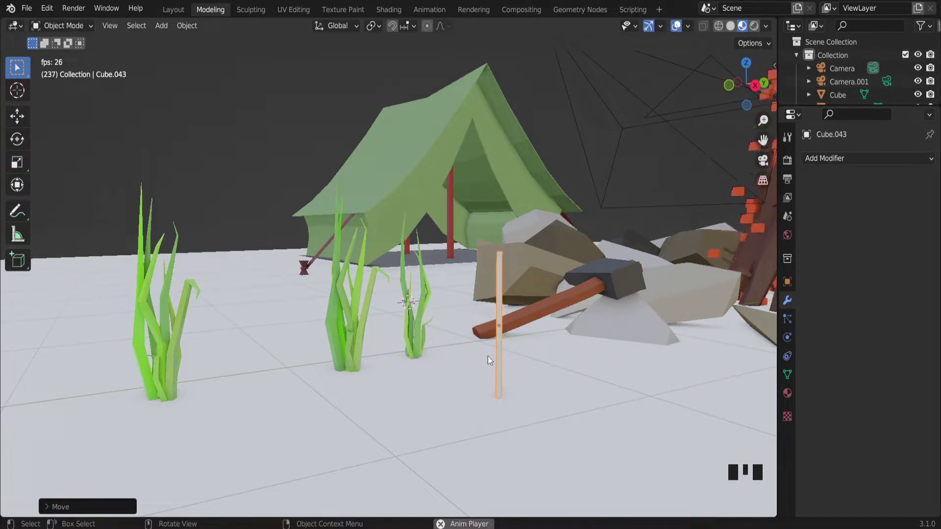
scroll(502, 328, "up", 2)
scroll(498, 323, "down", 1)
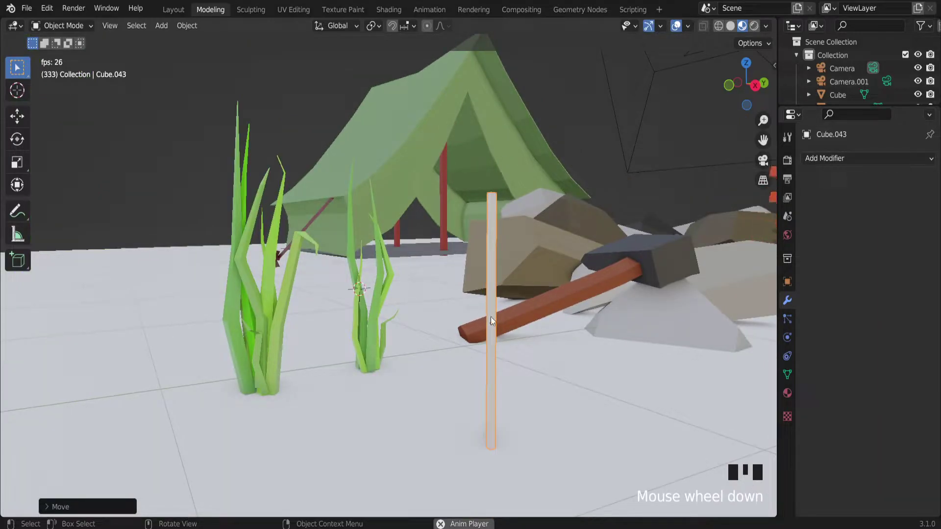
middle_click_drag(490, 317, 484, 315)
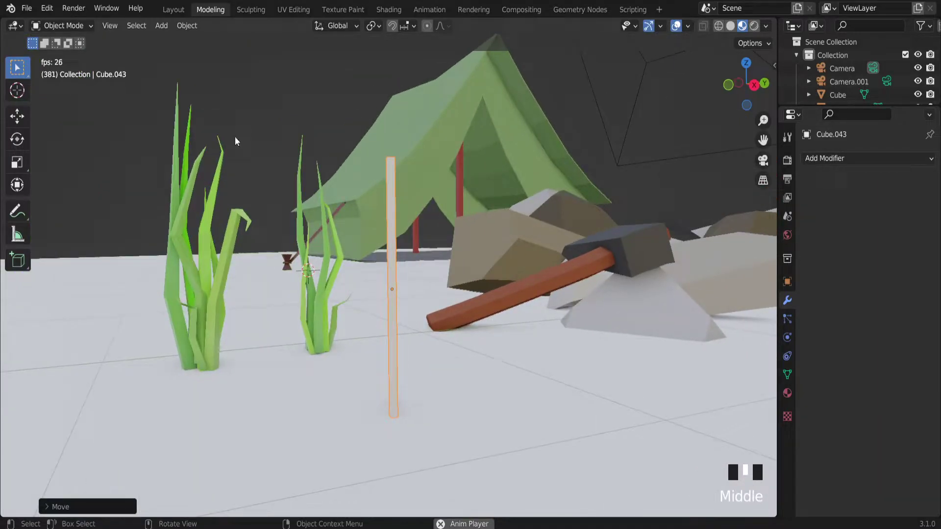
Step: In Edit Mode, add 4 evenly spaced loop cuts along the pole's height with Ctrl+R
left_click(57, 24)
left_click(57, 52)
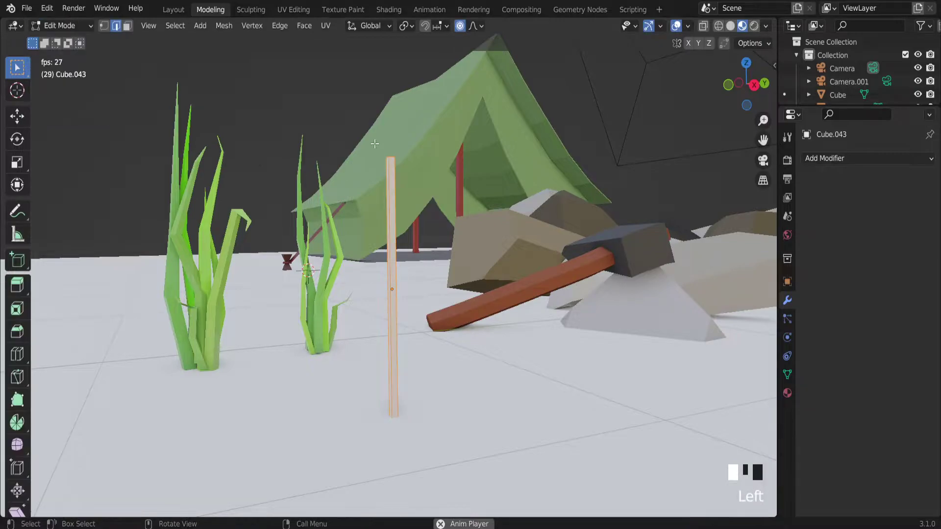
key("ctrl+r")
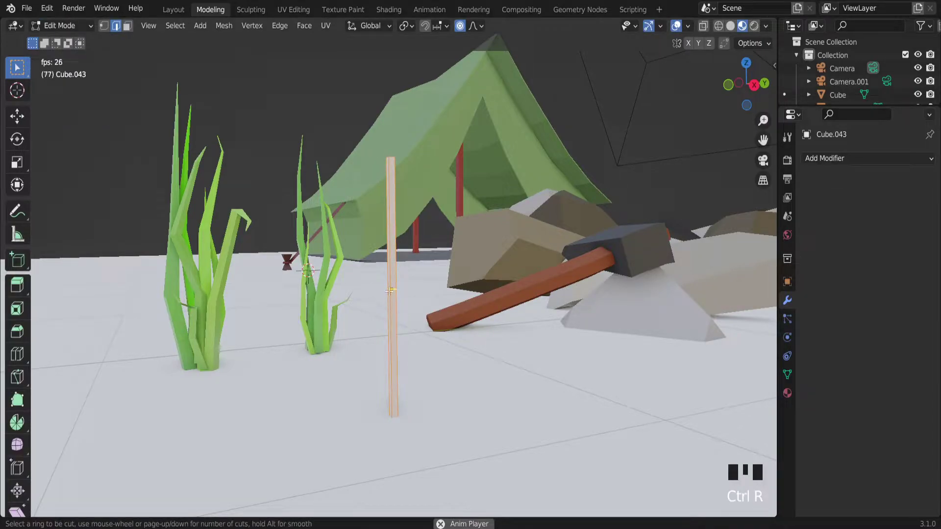
scroll(389, 290, "up", 1)
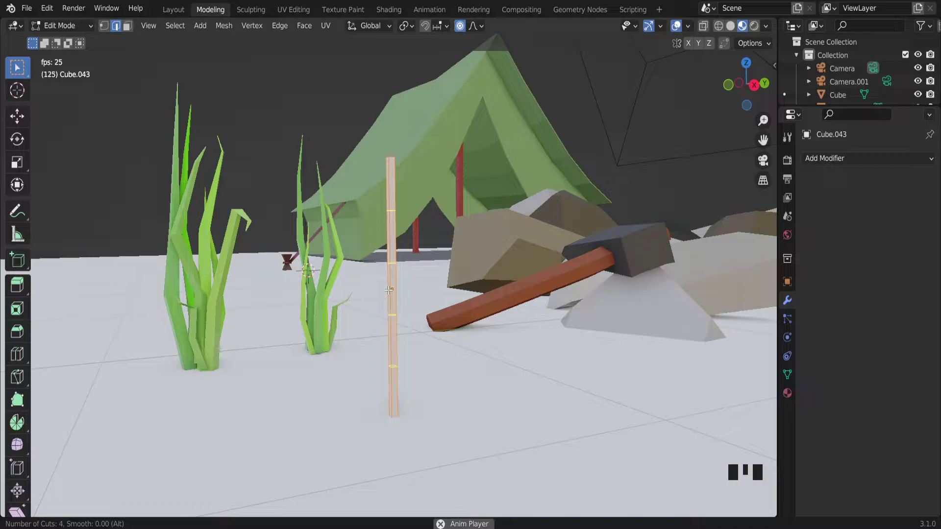
left_click(389, 290)
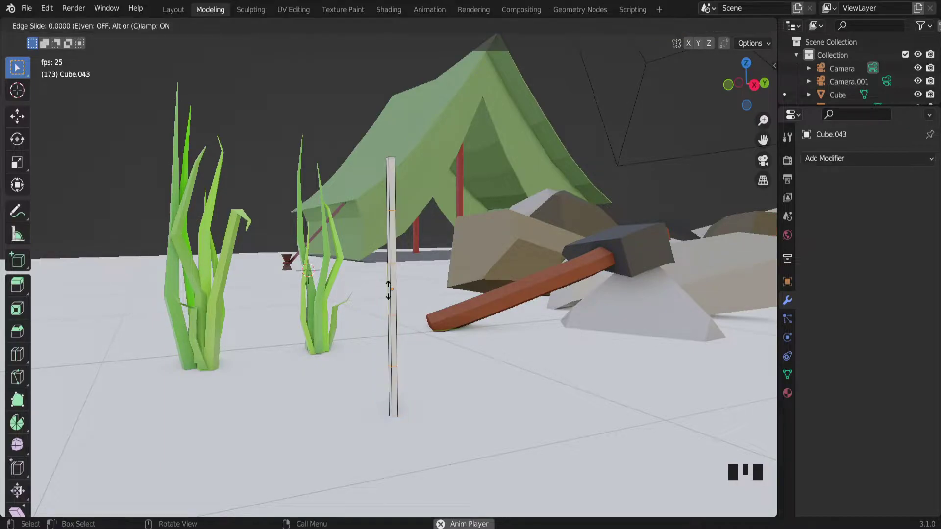
right_click(389, 290)
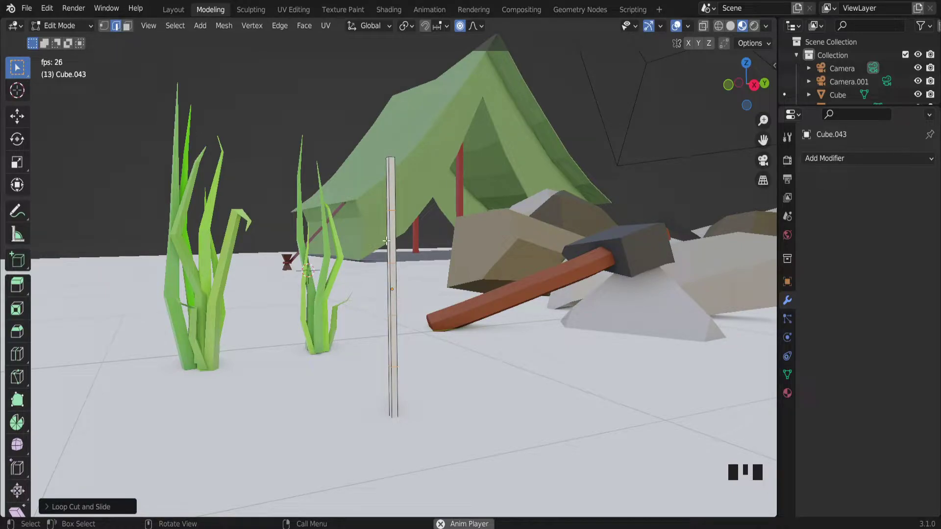
Step: Nudge vertices near the blade's top and middle with proportional editing to bend it
left_click(395, 208)
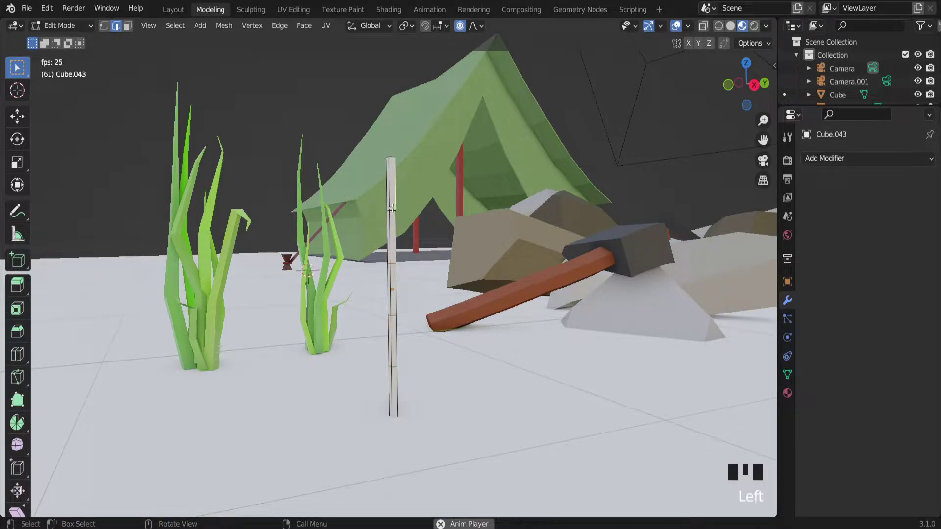
scroll(391, 208, "up", 3)
scroll(398, 222, "down", 3)
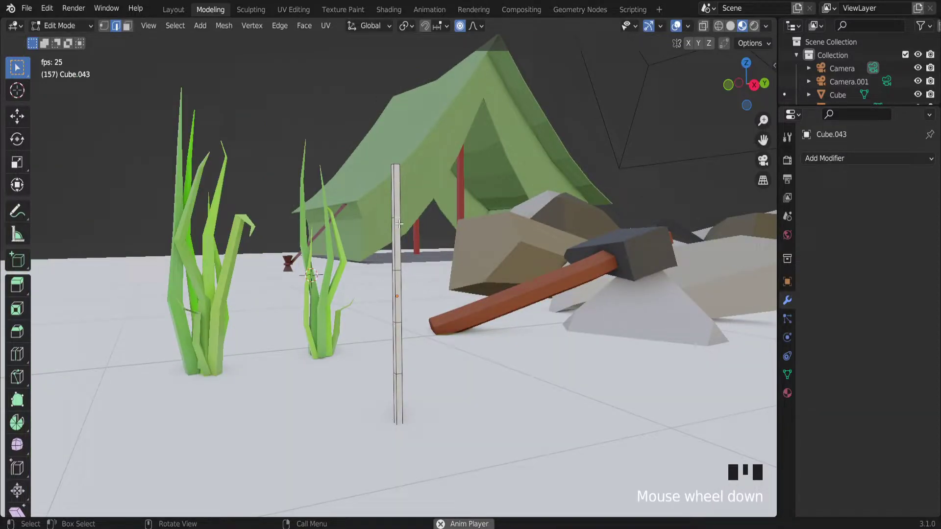
key("g")
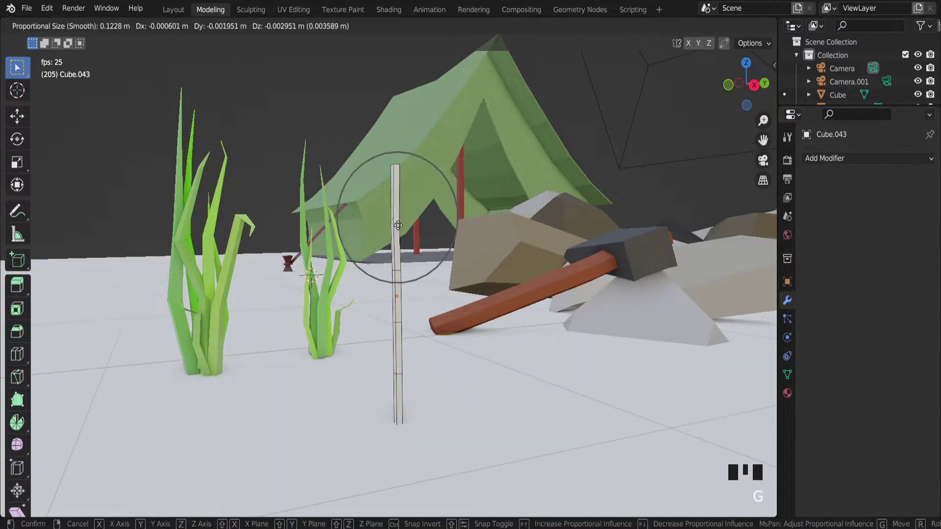
left_click(410, 244)
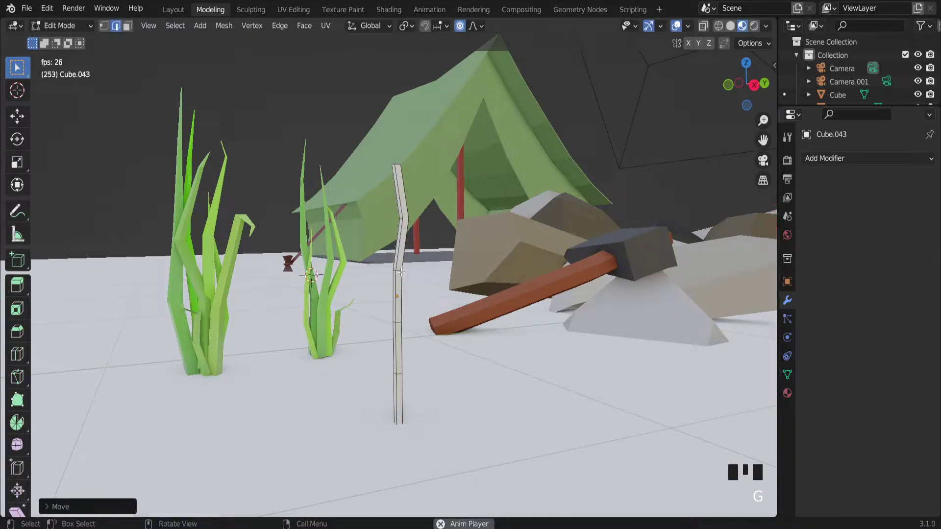
left_click(404, 274)
key("g")
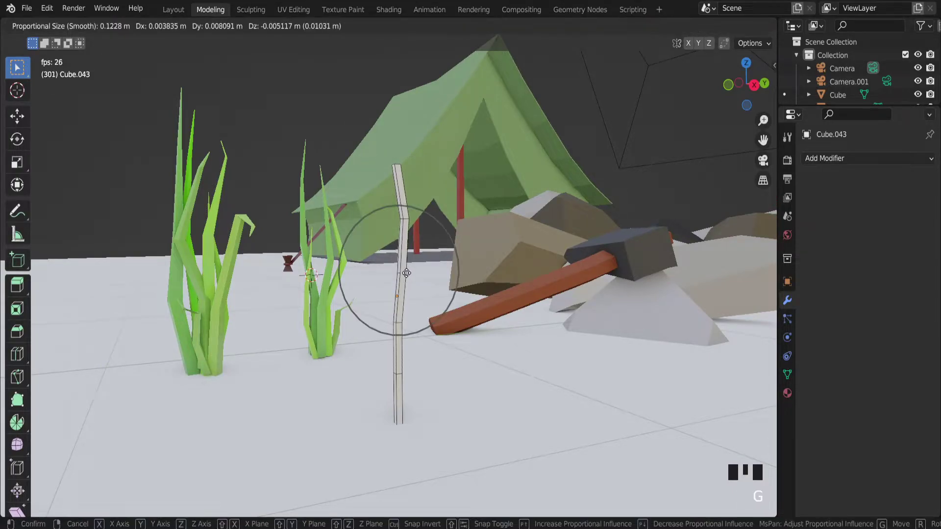
left_click(397, 298)
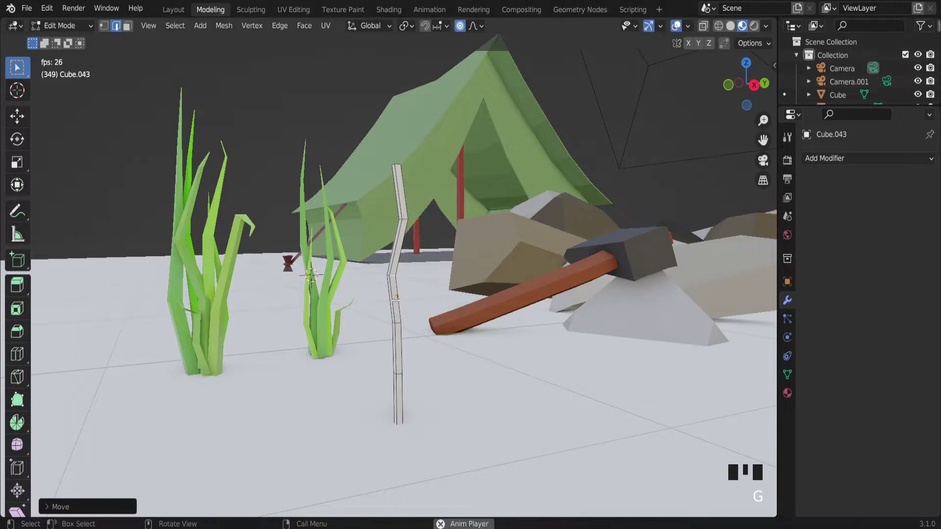
Step: Add soft kinks to the lower part and base of the blade, then view the wider scene
left_click(399, 322)
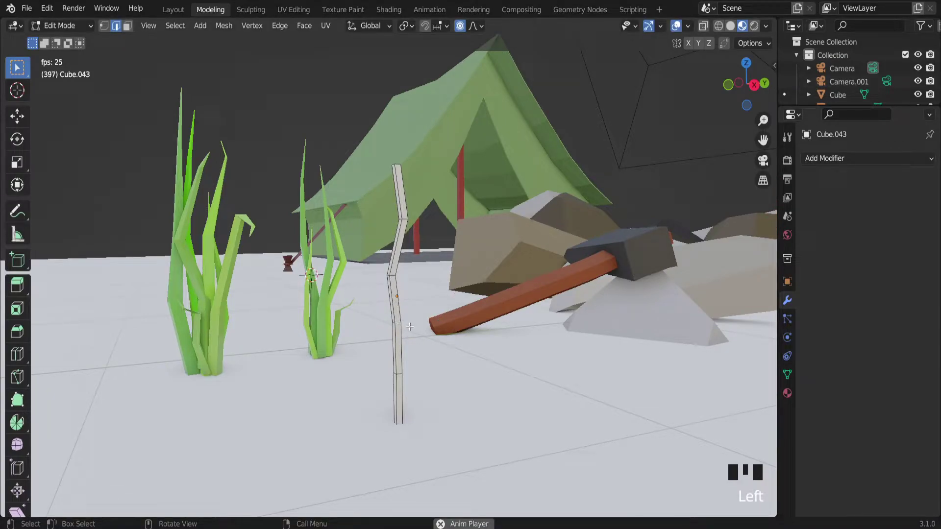
key("g")
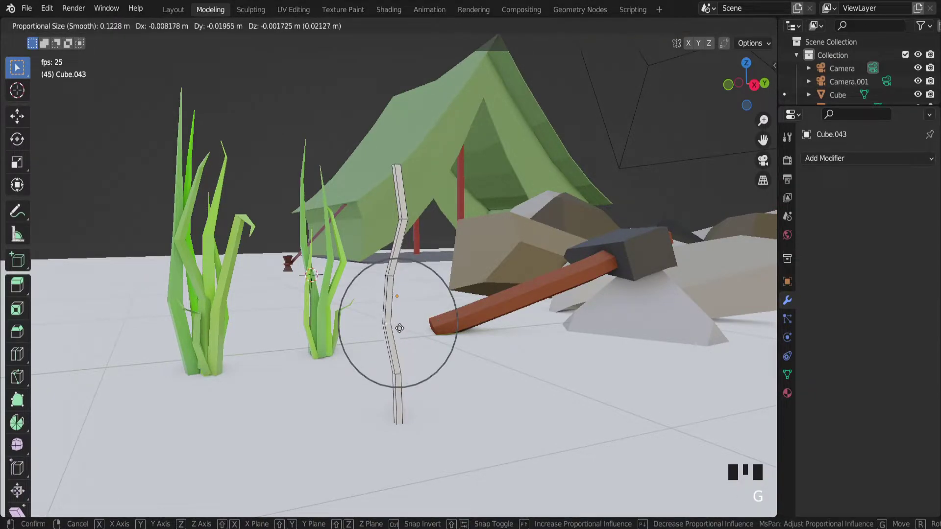
left_click(400, 332)
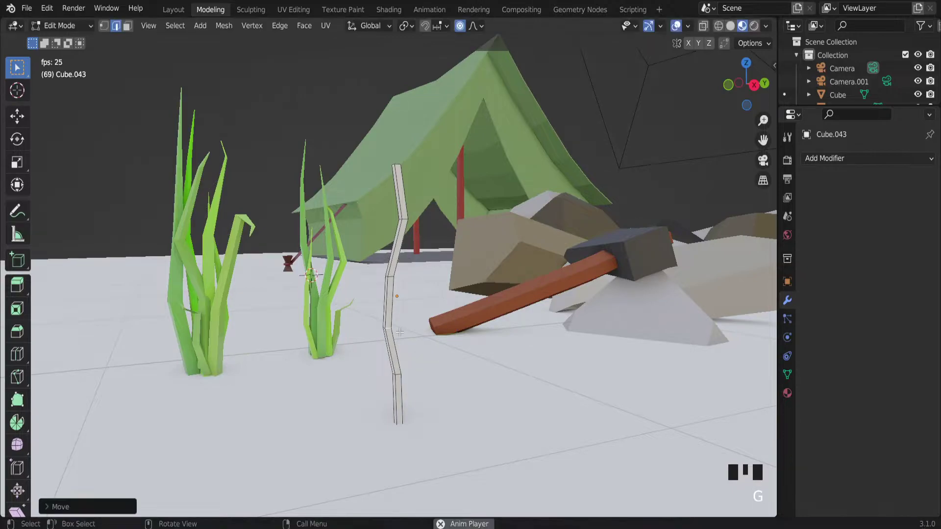
left_click(398, 373)
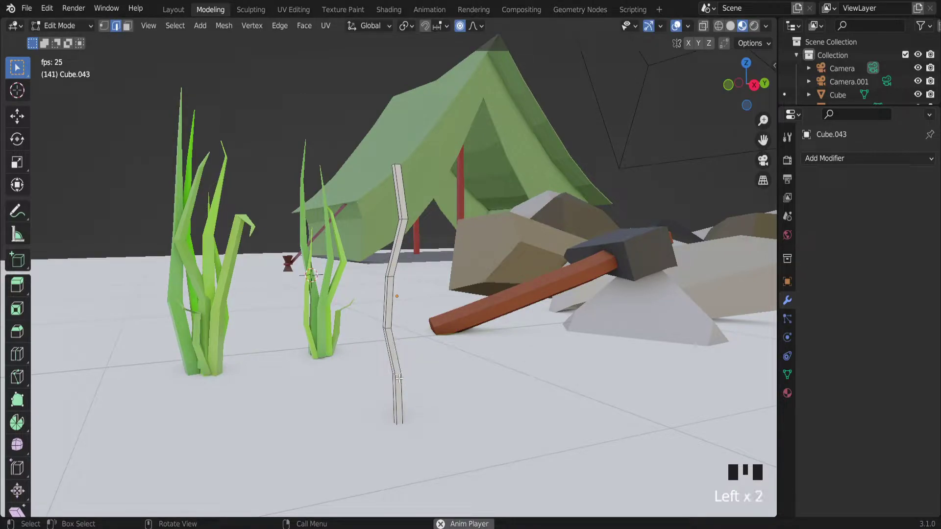
key("g")
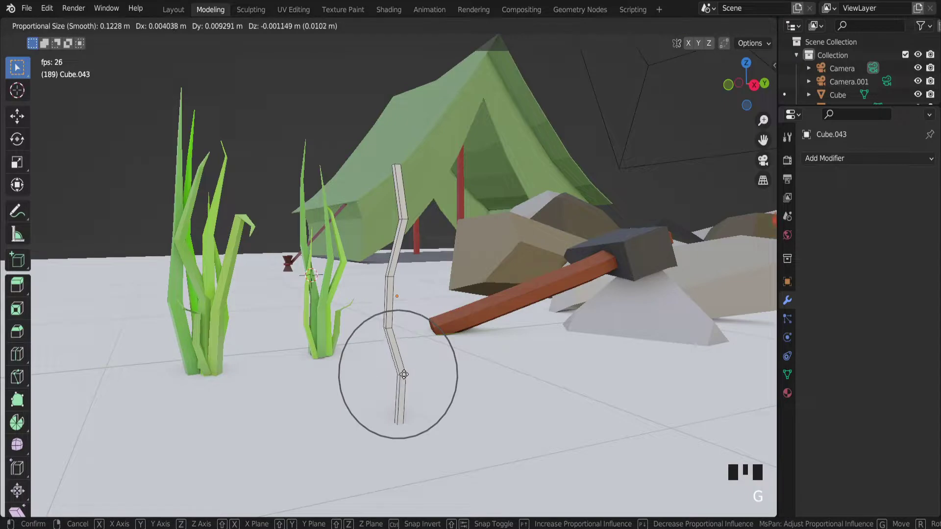
left_click(399, 377)
scroll(392, 368, "down", 2)
middle_click_drag(392, 367, 343, 313)
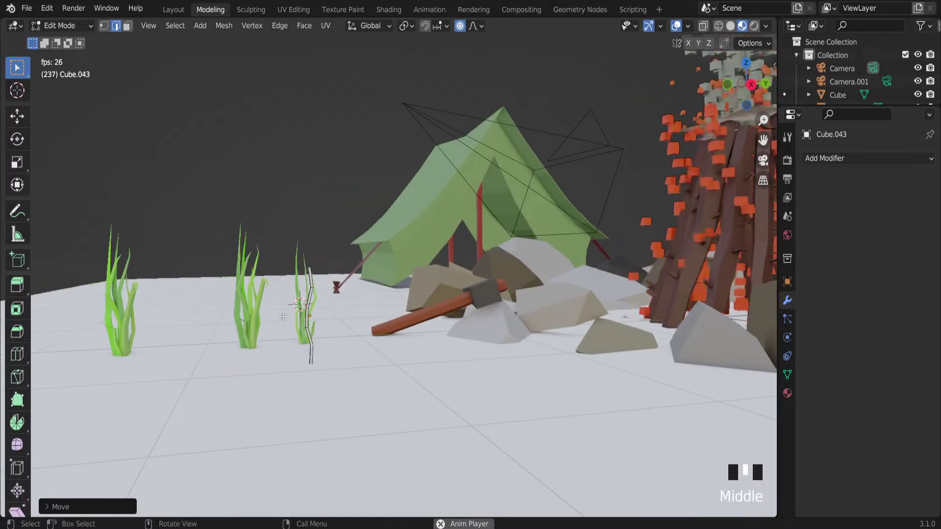
scroll(324, 295, "up", 2)
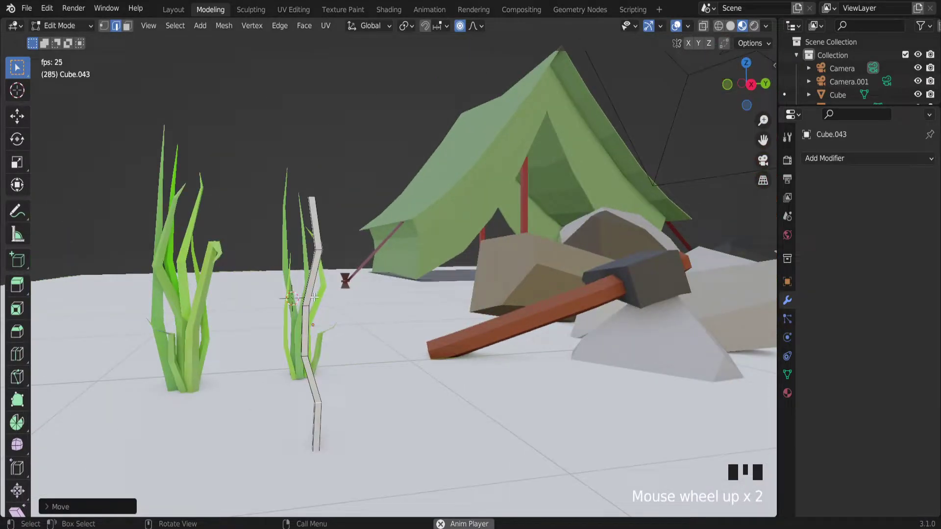
key("Tab")
scroll(309, 300, "down", 1)
scroll(312, 243, "up", 2)
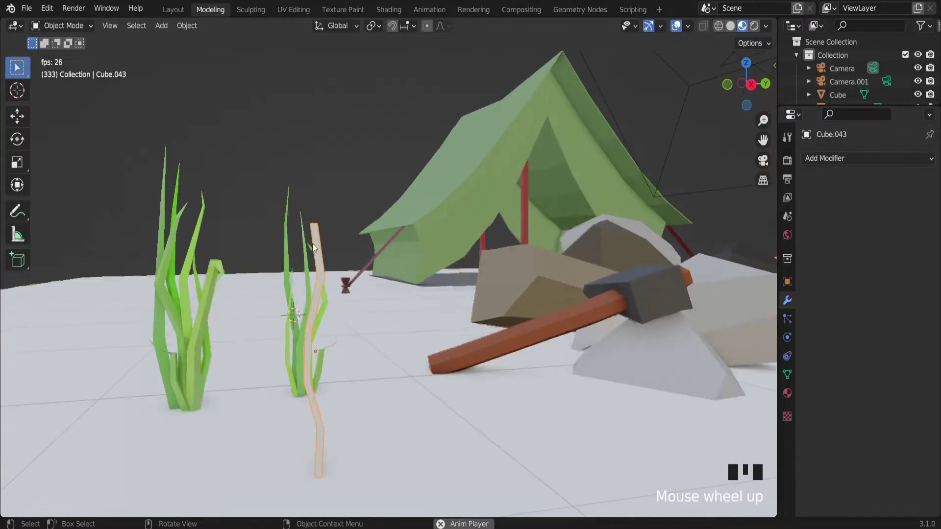
middle_click_drag(326, 272, 311, 318)
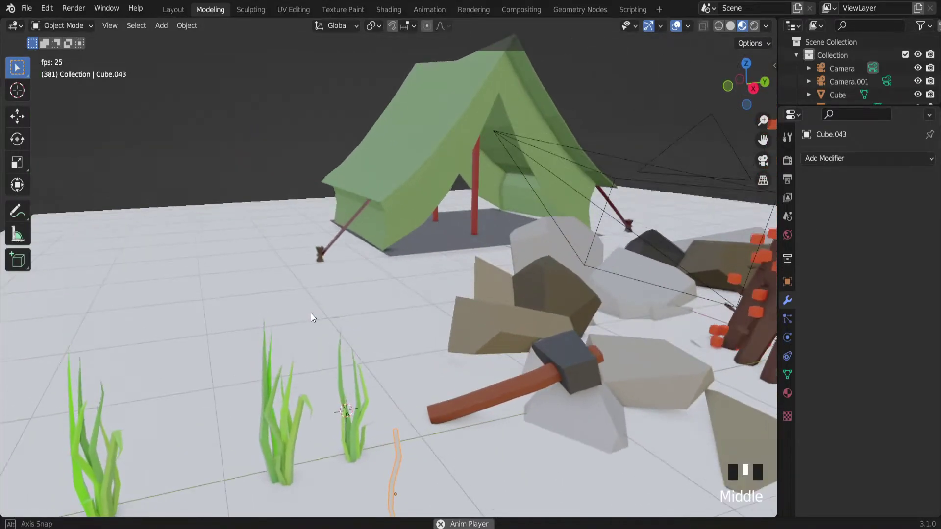
scroll(395, 431, "up", 3)
scroll(387, 431, "up", 1)
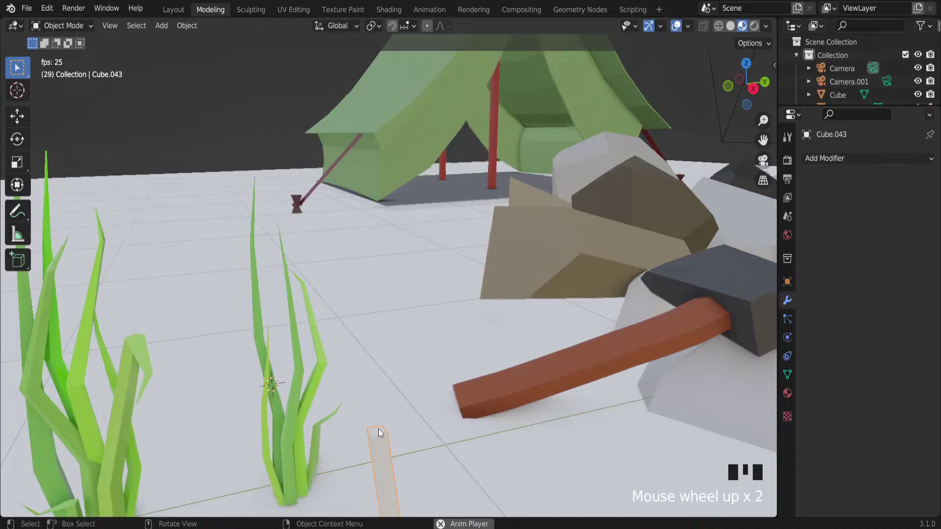
scroll(378, 436, "up", 2)
scroll(380, 433, "down", 1)
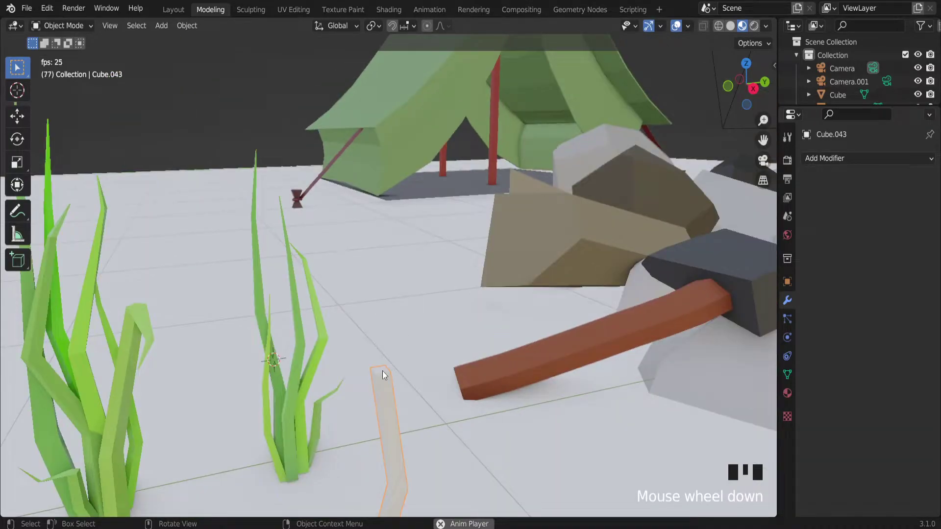
key("Tab")
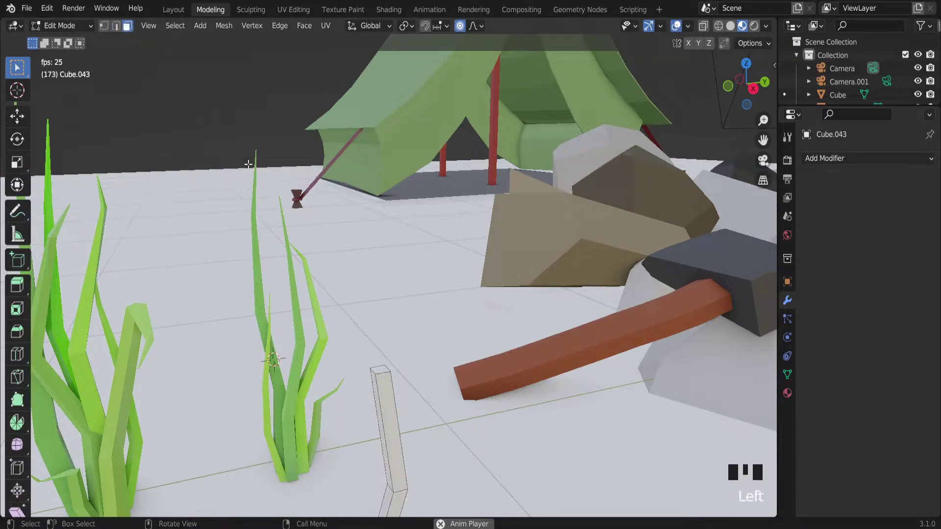
Step: Scale the blade's upper part down to about 0.45 with proportional falloff
scroll(380, 387, "down", 2)
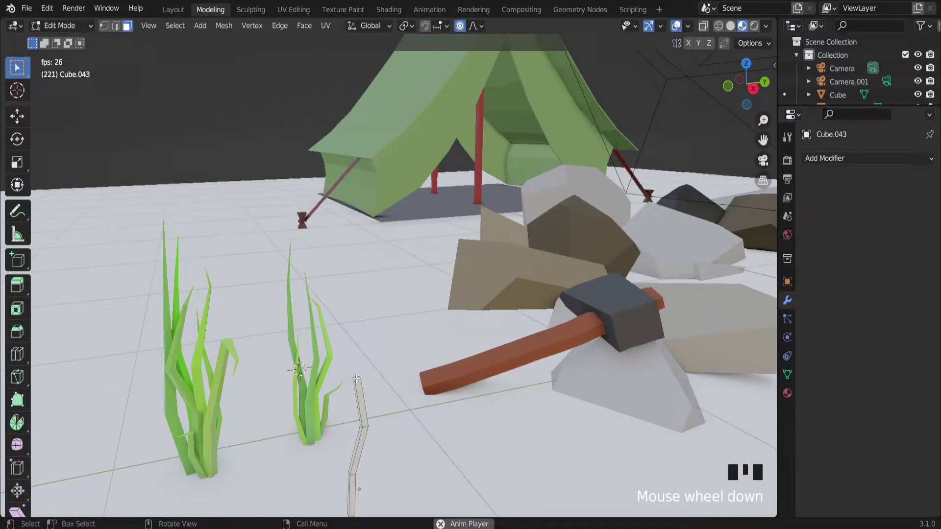
scroll(357, 387, "down", 2)
scroll(360, 387, "up", 3)
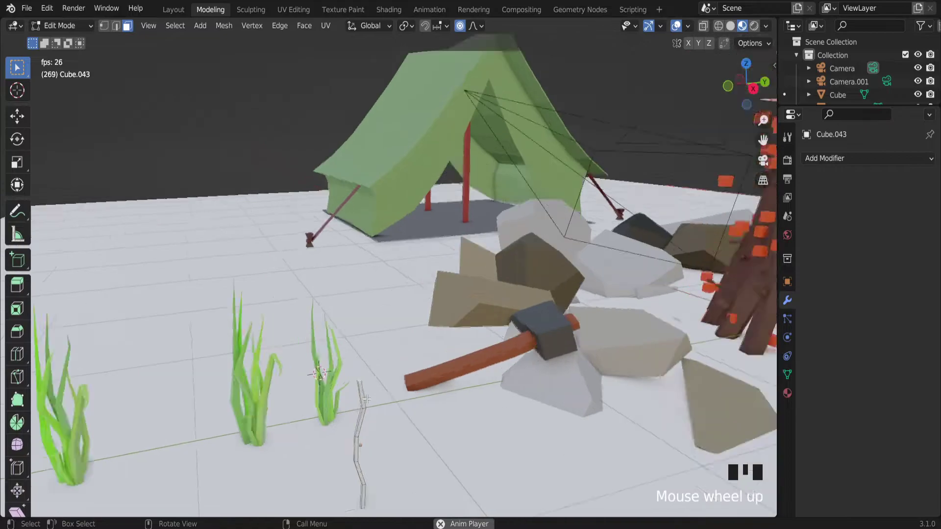
scroll(352, 330, "down", 2)
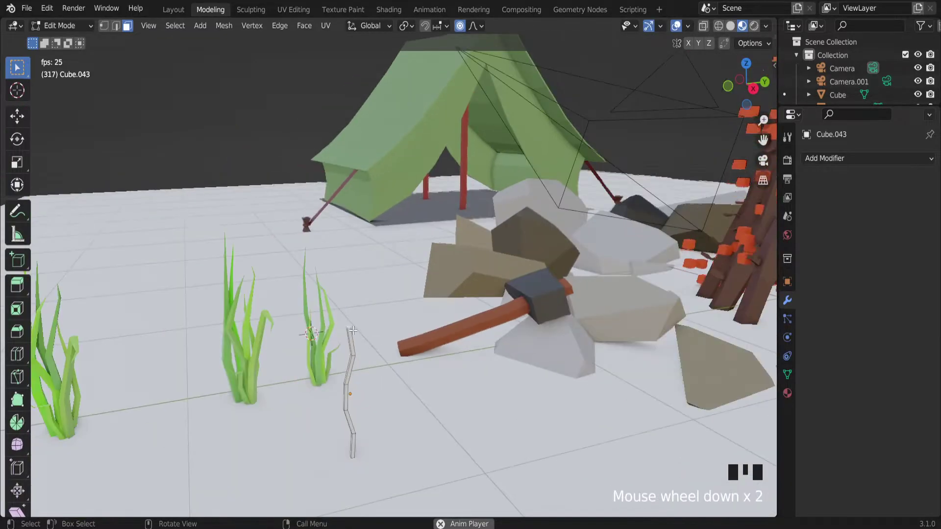
key("s")
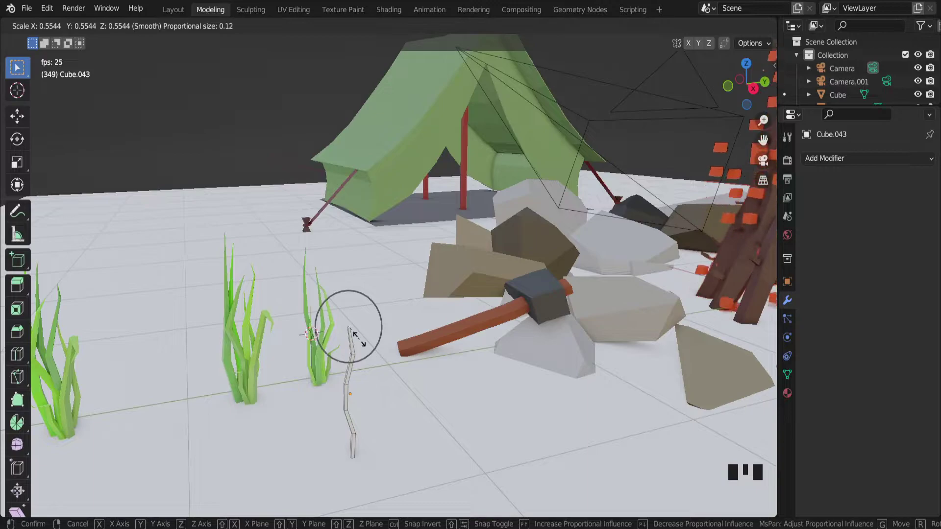
scroll(356, 338, "down", 10)
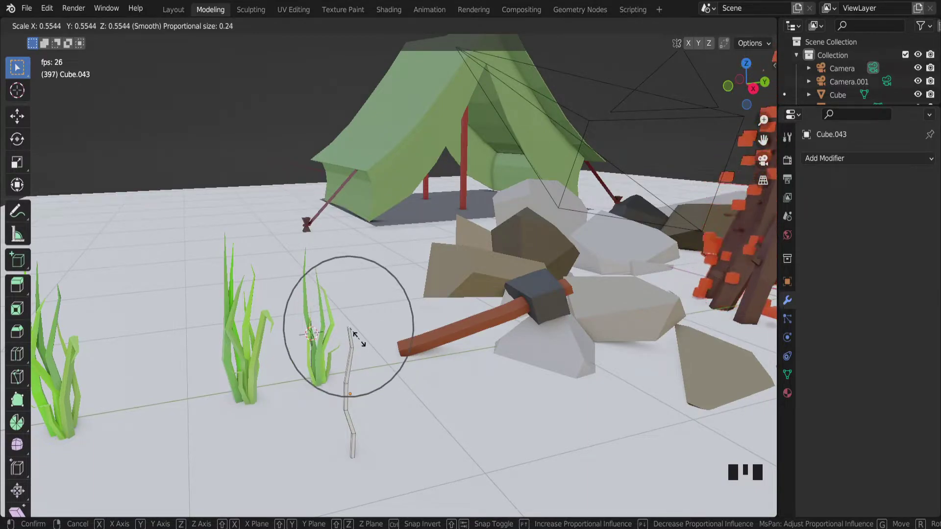
scroll(360, 342, "down", 4)
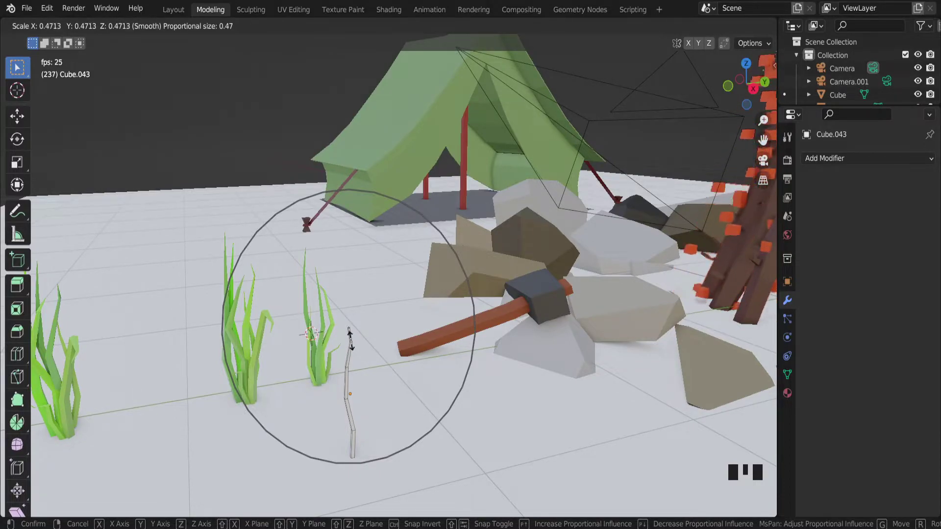
left_click(349, 336)
Step: Apply two more soft-falloff scalings so the blade tapers to a narrower tip
scroll(346, 329, "up", 2)
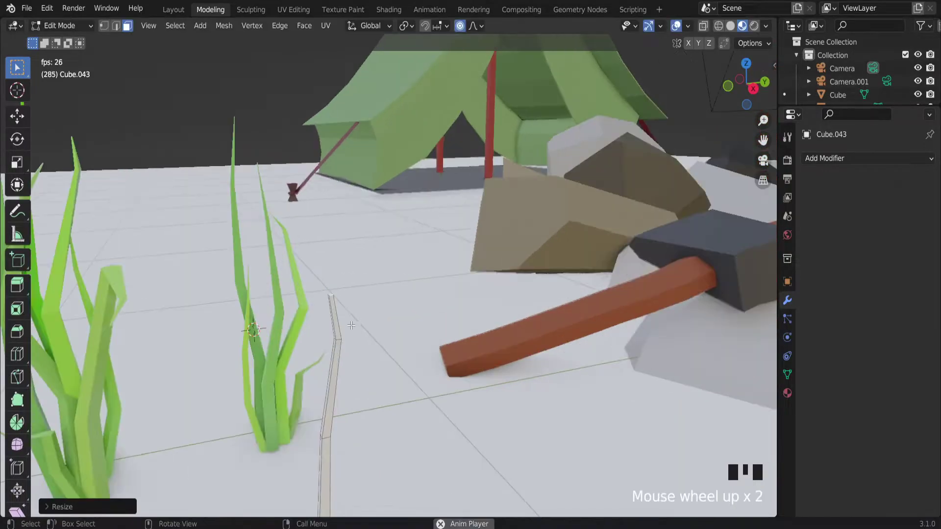
scroll(345, 328, "down", 3)
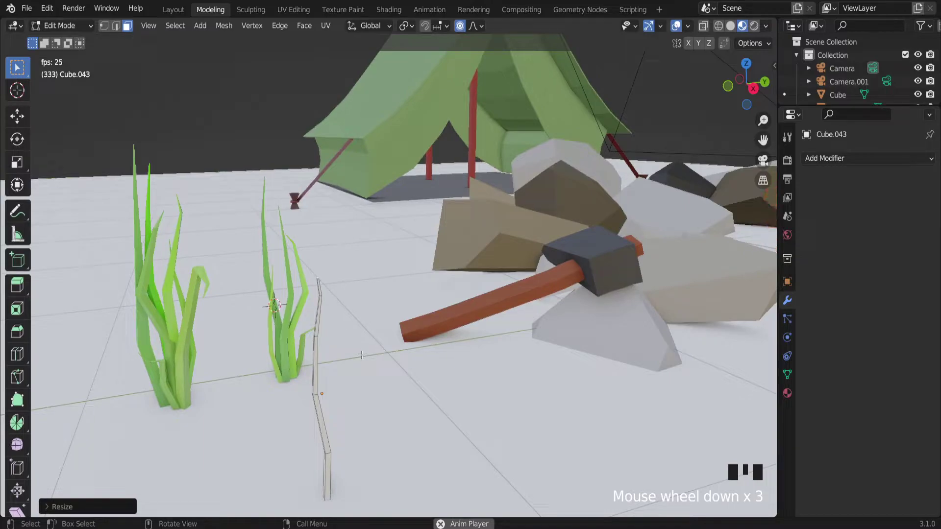
scroll(362, 355, "down", 1)
key("s")
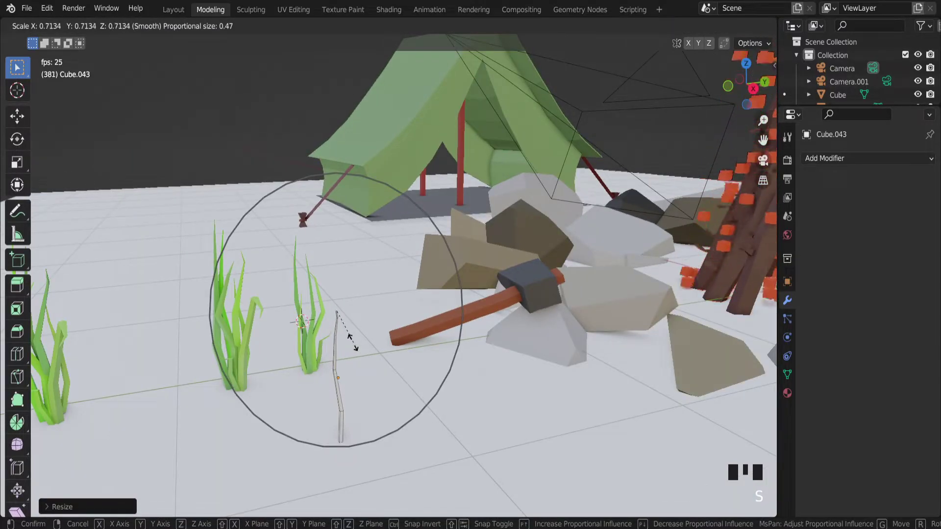
left_click(352, 326)
scroll(352, 326, "up", 2)
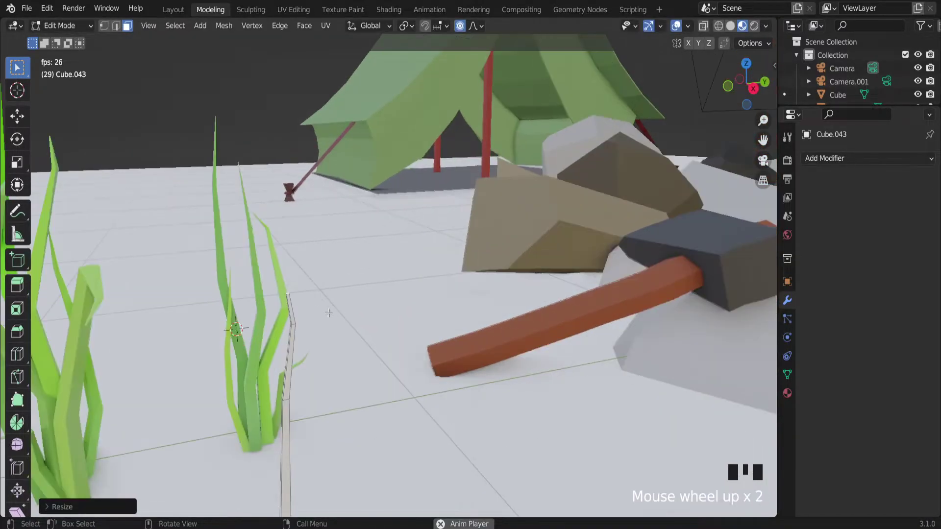
scroll(295, 316, "down", 1)
key("s")
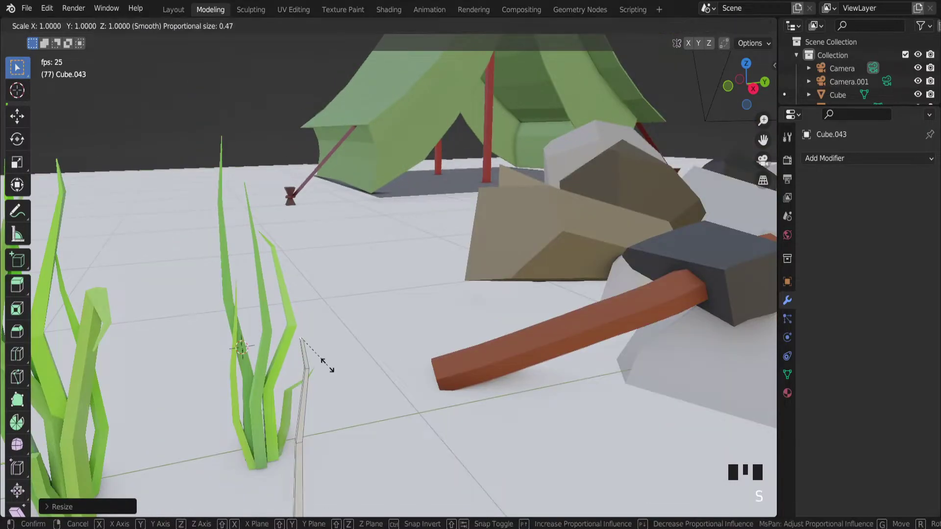
left_click(316, 340)
scroll(316, 340, "down", 2)
Step: Return to Object Mode and select the thin grass blade
scroll(328, 367, "up", 3)
key("Tab")
scroll(323, 354, "up", 1)
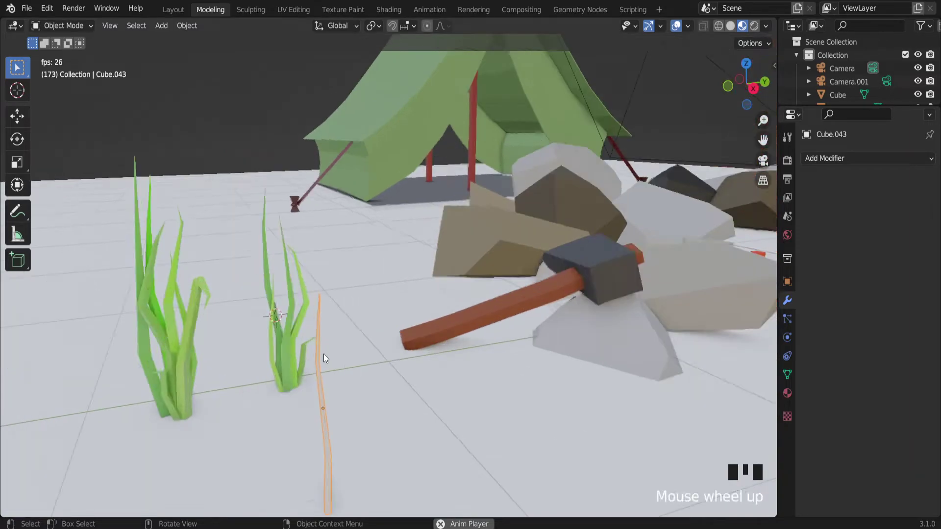
left_click(347, 368)
scroll(336, 419, "down", 2)
mouse_move(336, 420)
middle_mouse_down()
mouse_move(350, 413)
mouse_move(342, 414)
middle_mouse_up()
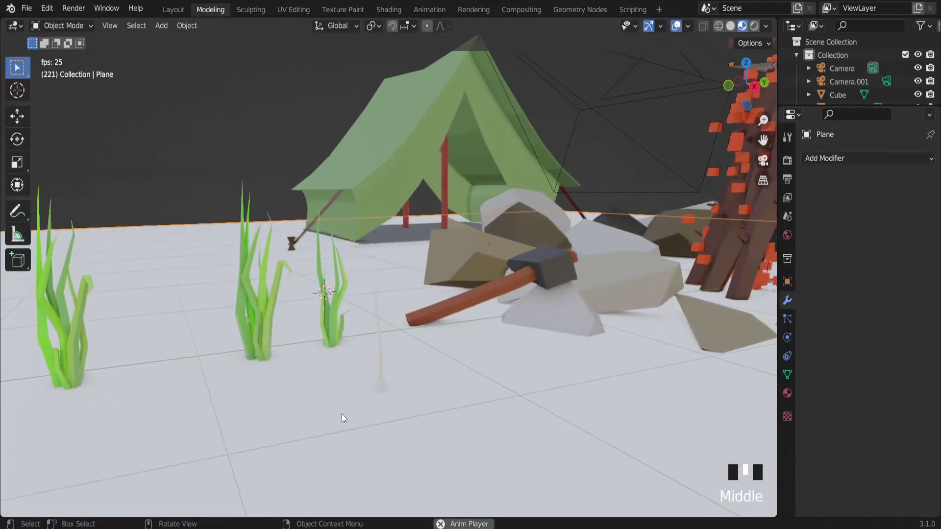
scroll(392, 371, "up", 2)
left_click(389, 370)
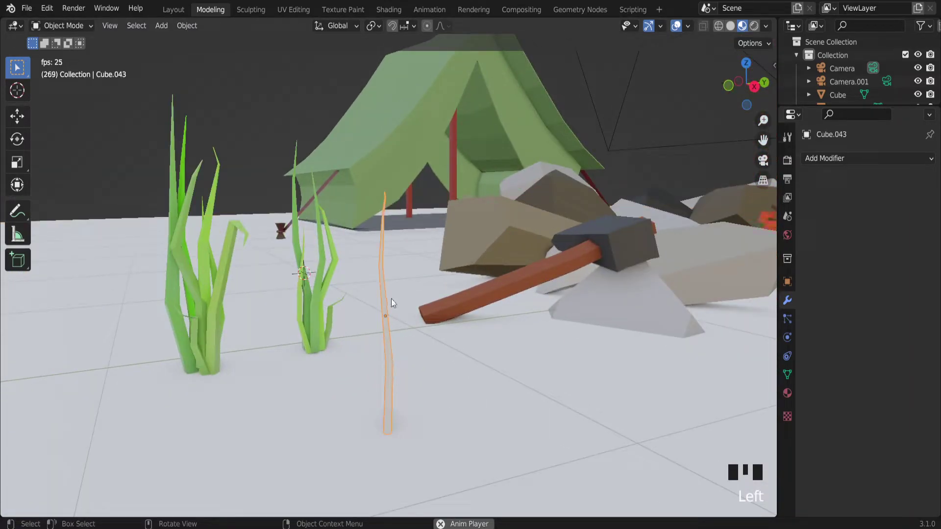
Step: Create a new material for the blade and switch to the Shading workspace
scroll(388, 322, "up", 1)
scroll(366, 304, "down", 2)
scroll(362, 238, "up", 1)
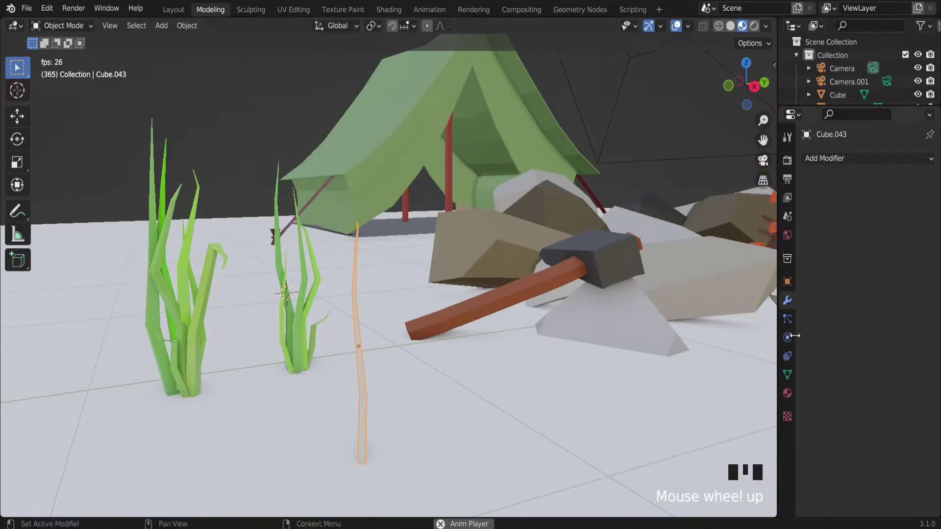
left_click(787, 392)
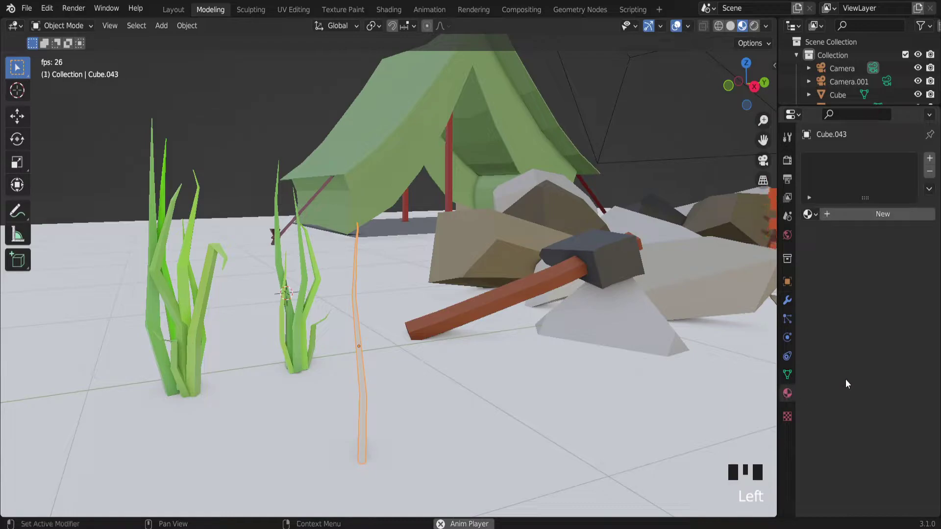
left_click(853, 214)
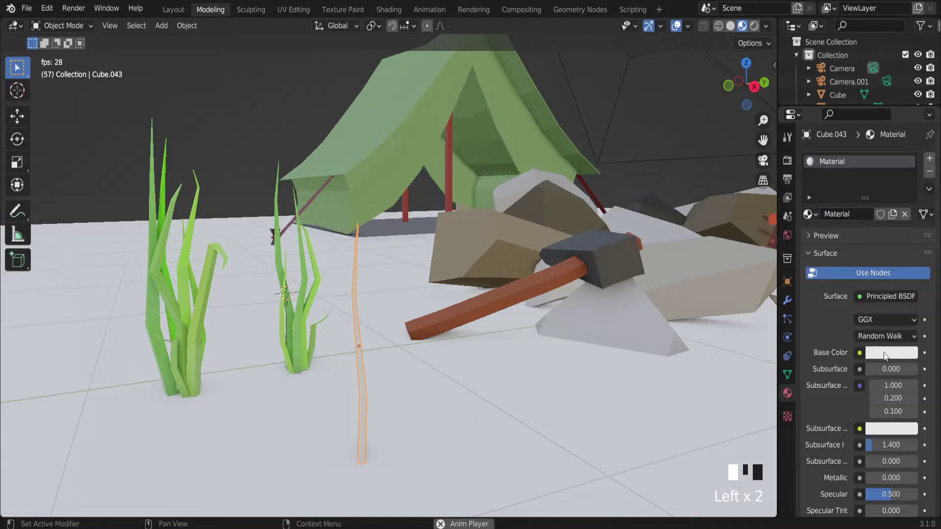
left_click(389, 10)
Step: Pan the node editor and orbit the 3D view to frame the blade's nodes and the grass
middle_click_drag(435, 385, 433, 393)
scroll(433, 392, "down", 3)
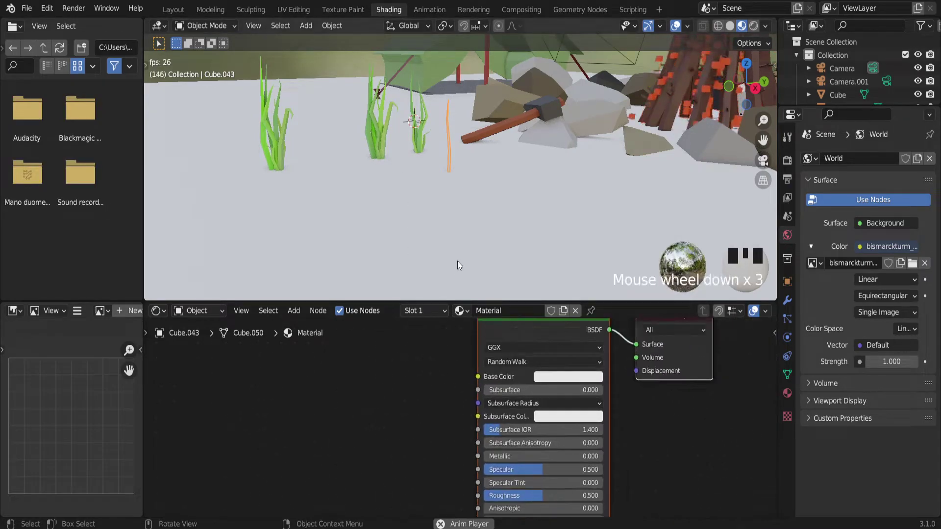
scroll(435, 110, "up", 3)
scroll(389, 359, "down", 3)
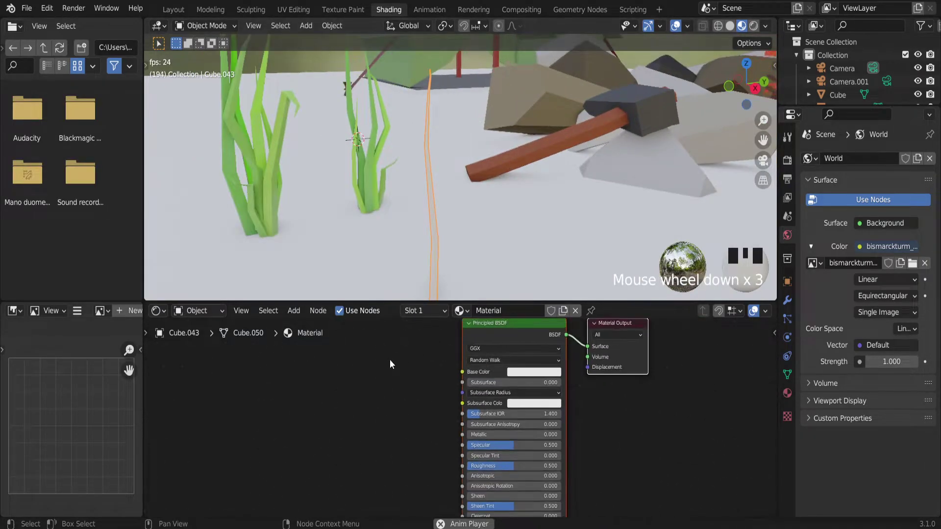
middle_click_drag(390, 359, 418, 369)
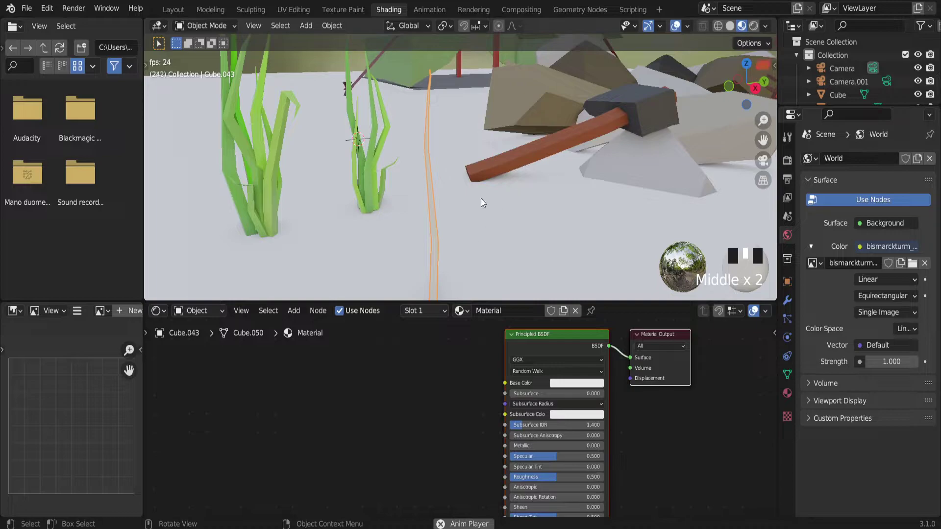
scroll(505, 195, "down", 3)
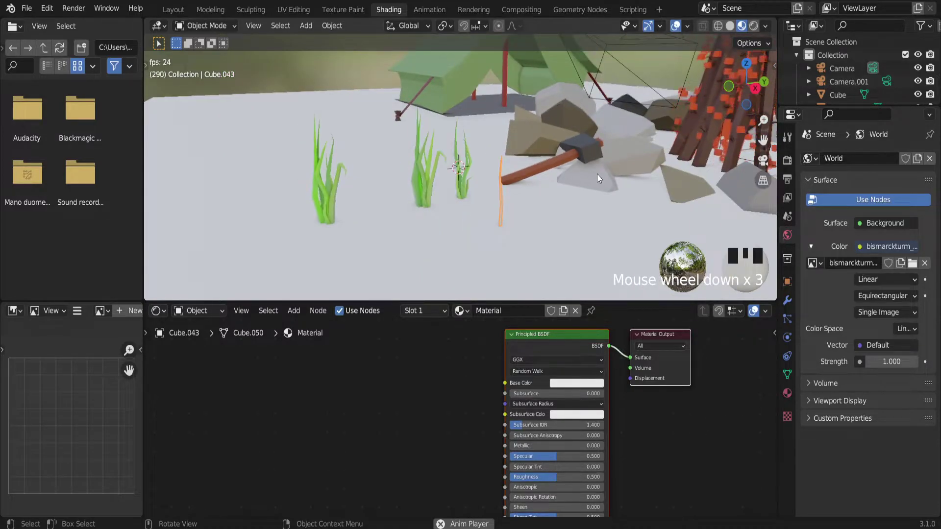
left_click_drag(763, 139, 655, 190)
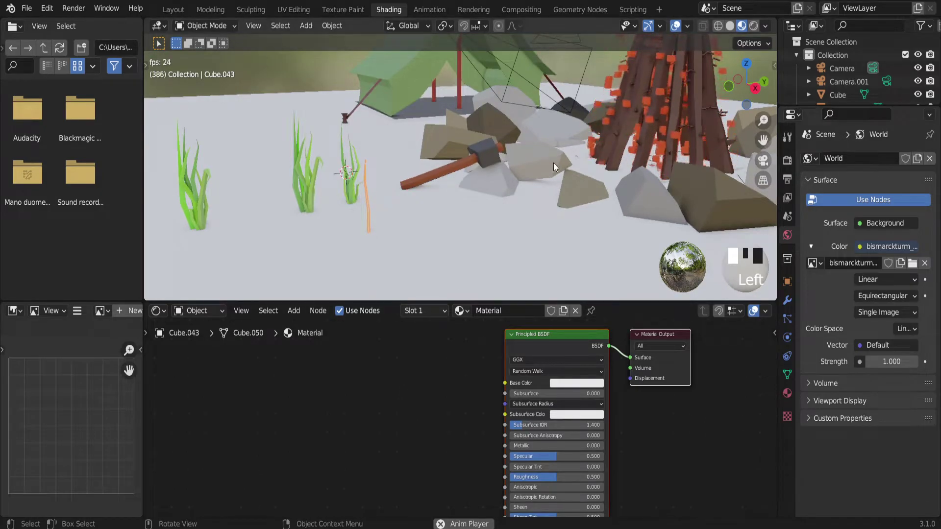
middle_click_drag(554, 163, 571, 194)
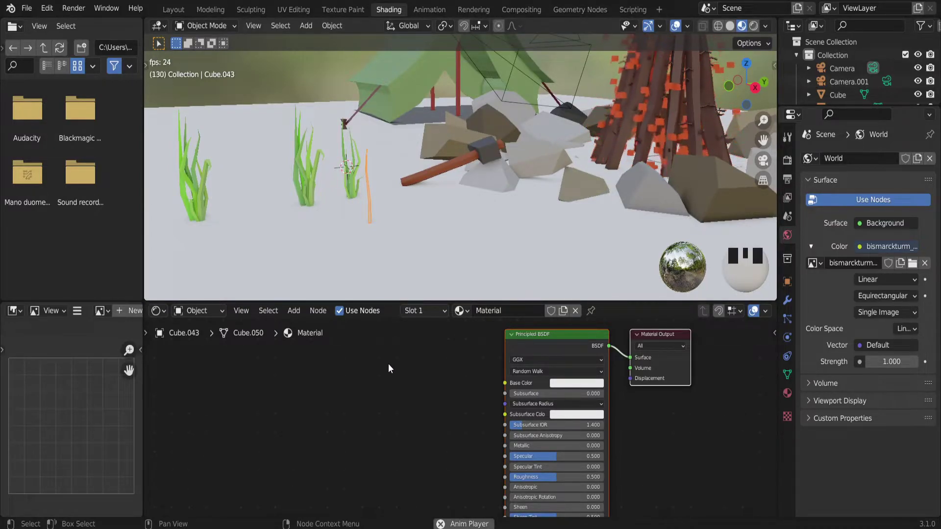
scroll(388, 365, "up", 2)
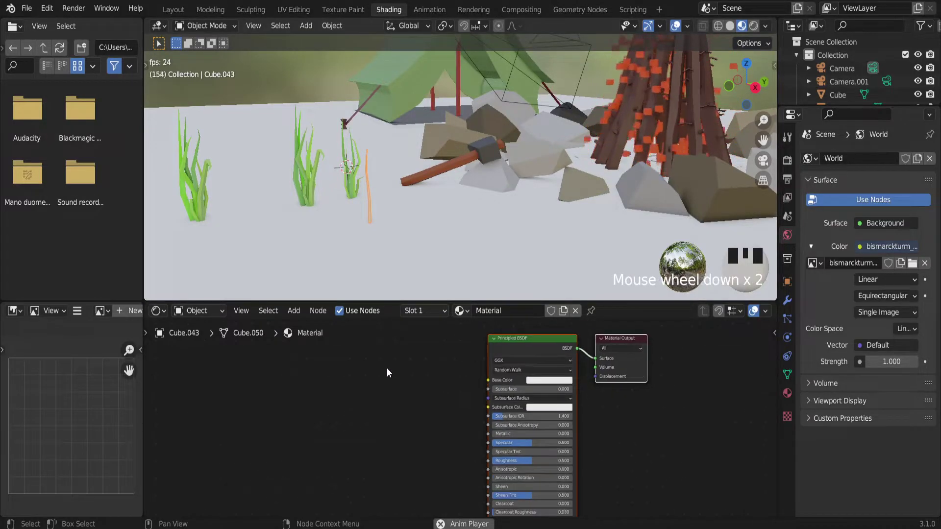
Step: Search 'object' to add an Object Info node and place it left of the Principled BSDF
left_click(413, 404)
key("shift+a")
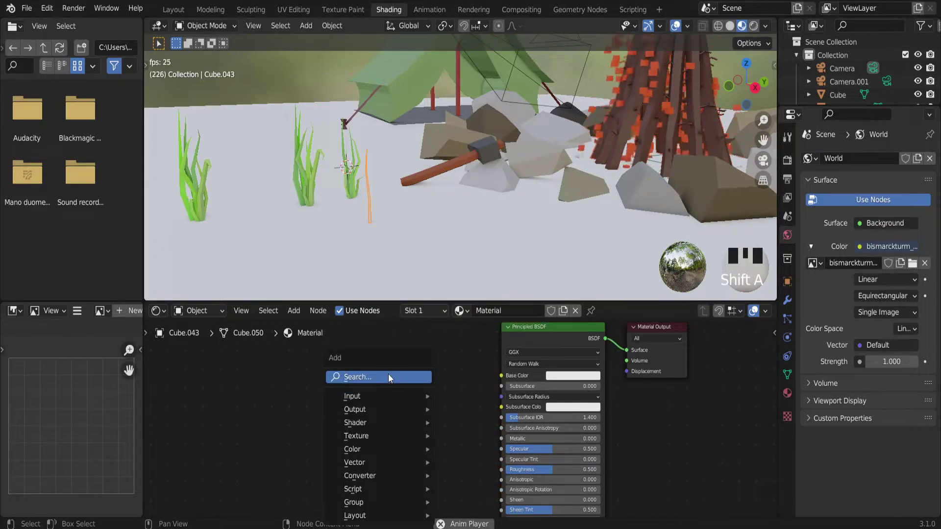
left_click(388, 376)
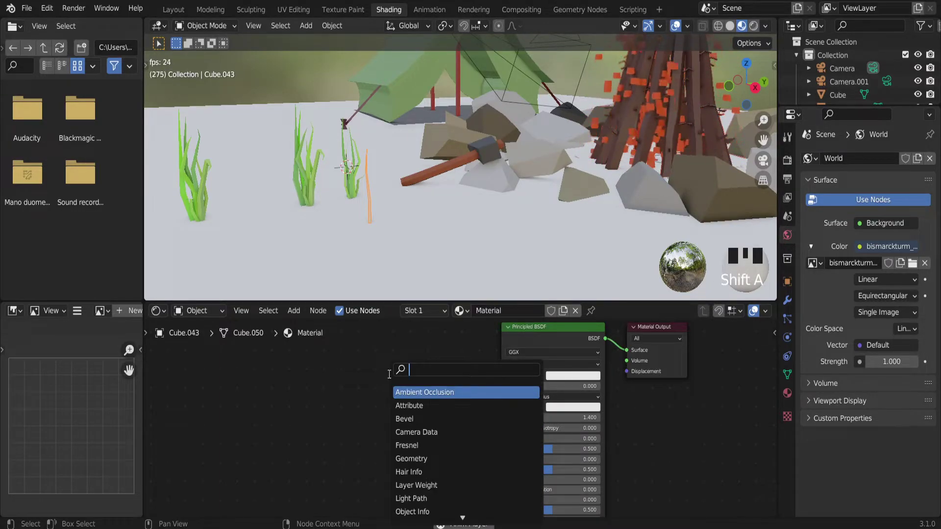
type("object")
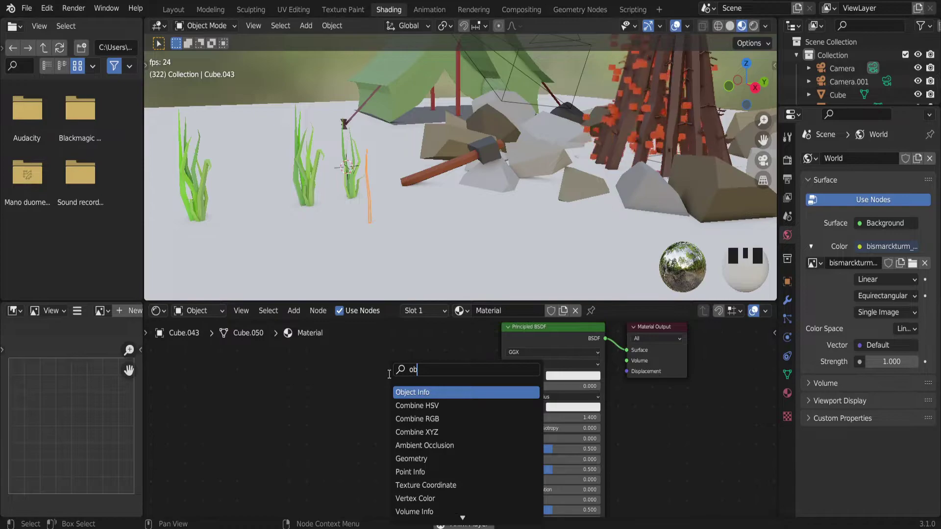
left_click(419, 392)
left_click(378, 462)
scroll(375, 441, "up", 3)
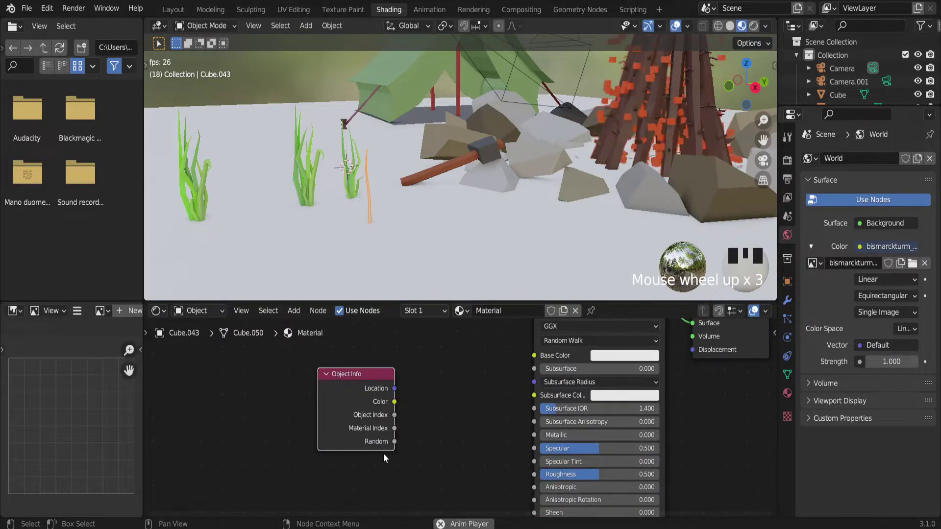
scroll(456, 431, "down", 2)
left_click_drag(376, 388, 325, 405)
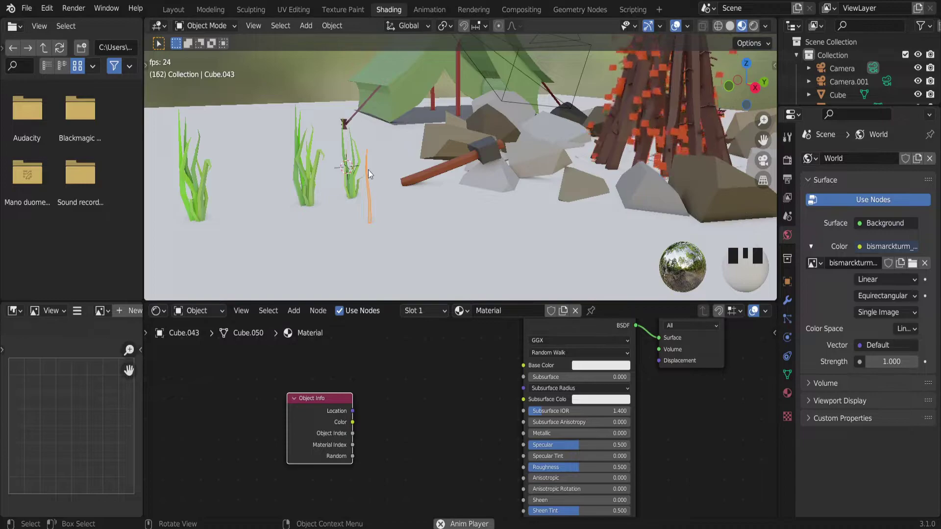
scroll(368, 172, "up", 3)
scroll(388, 235, "down", 2)
scroll(393, 366, "down", 1)
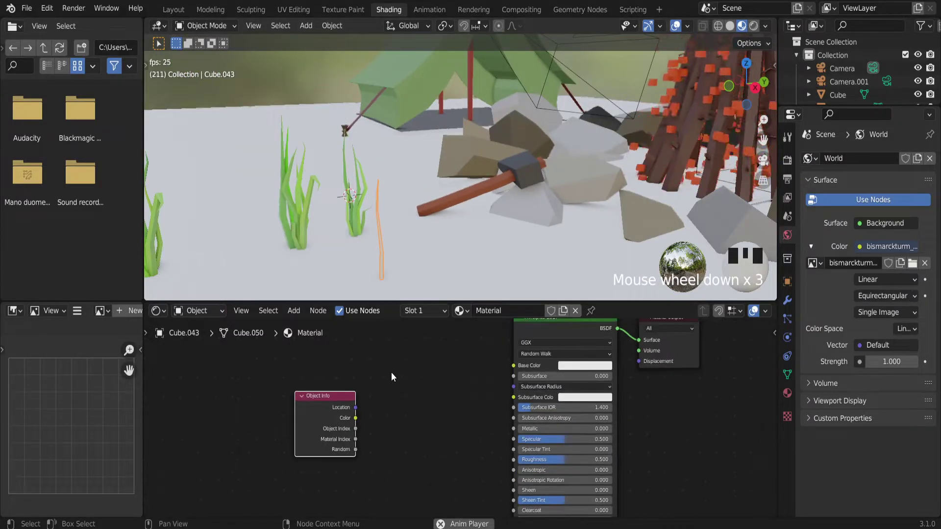
key("shift+a")
Step: Search for a ColorRamp node and place it left of the shader
left_click(390, 371)
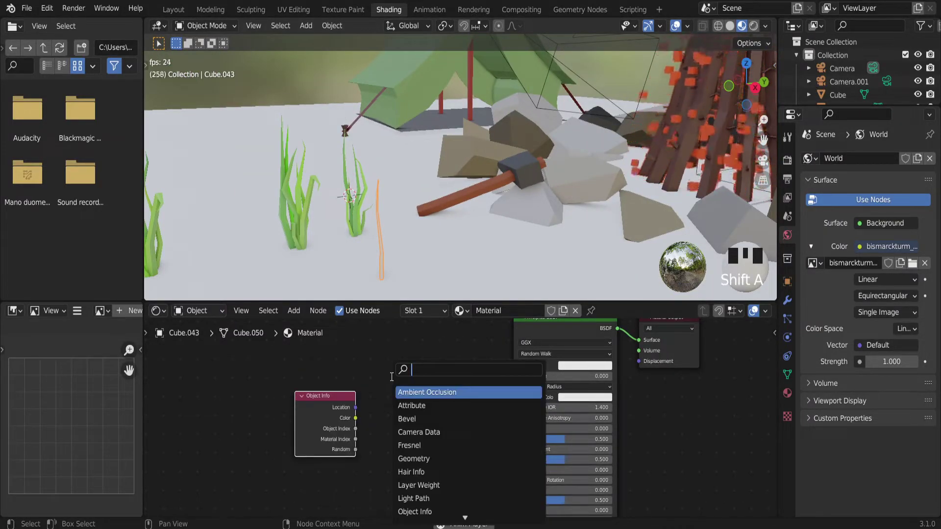
type("color")
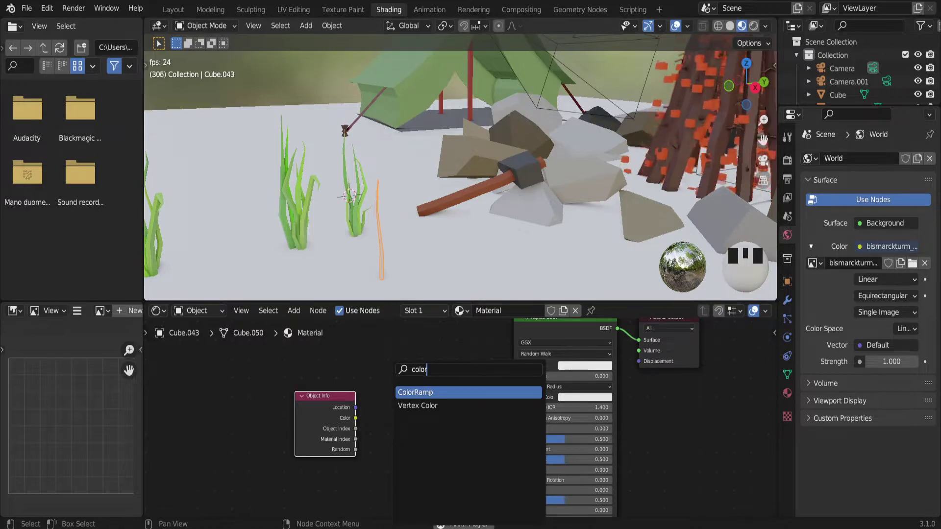
key("Return")
left_click(399, 405)
scroll(398, 405, "up", 2)
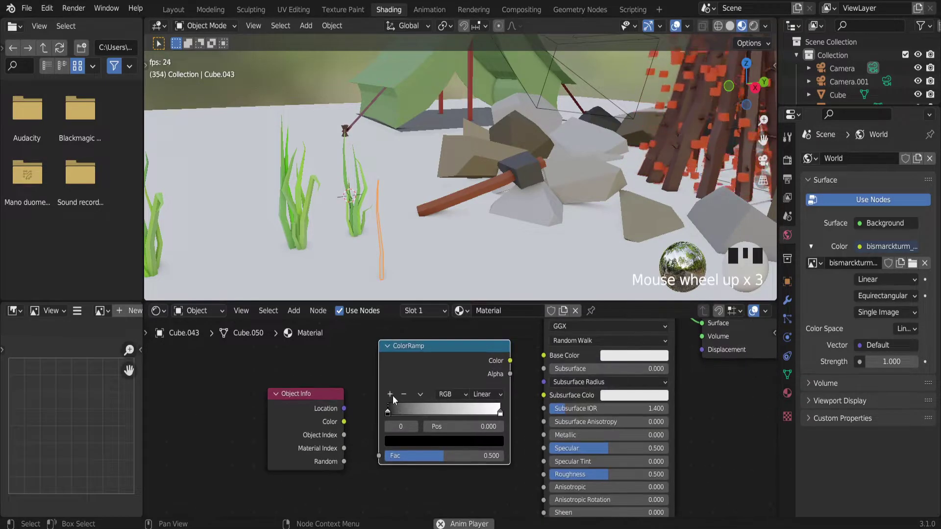
Step: Add a middle stop to the ramp and turn the left black stop green
left_click(390, 394)
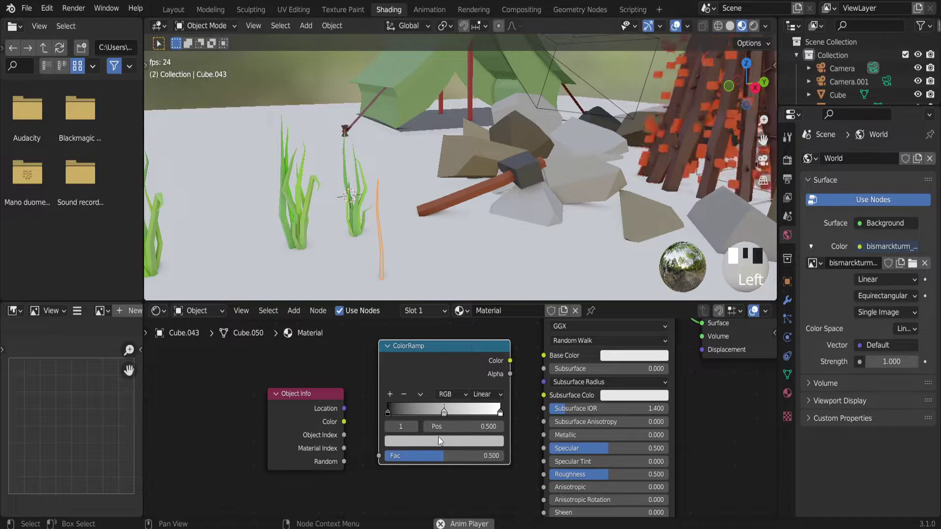
left_click(386, 414)
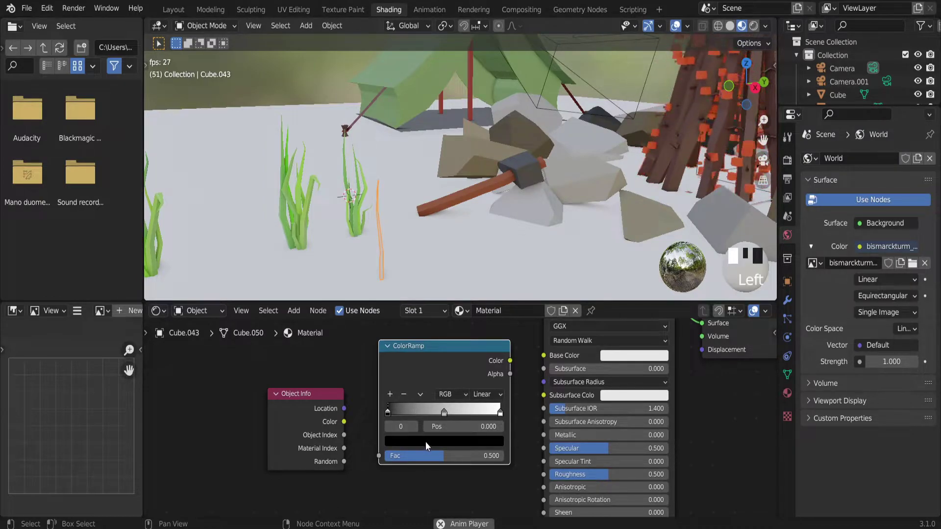
left_click(426, 442)
left_click_drag(480, 351, 479, 296)
left_click(405, 308)
left_click_drag(406, 307, 405, 305)
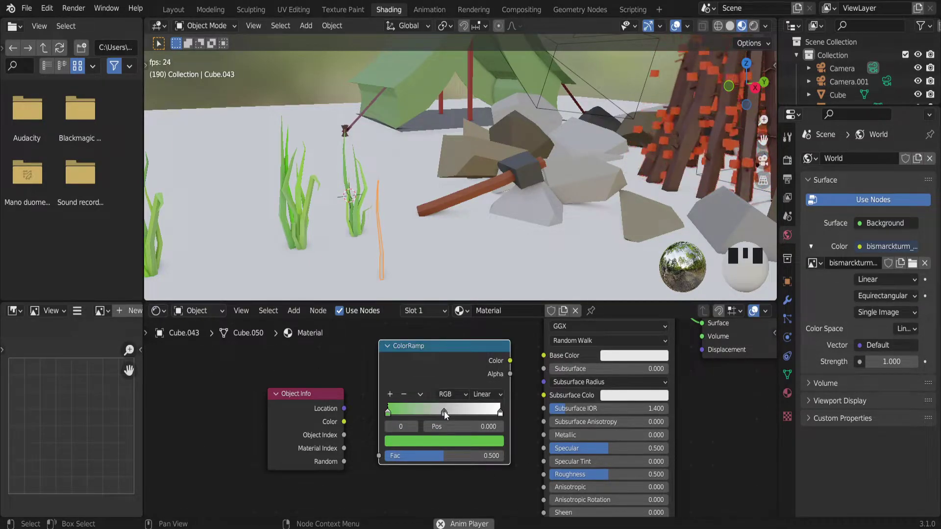
Step: Make the middle stop green and the right end stop yellow-green
left_click(443, 411)
left_click(439, 443)
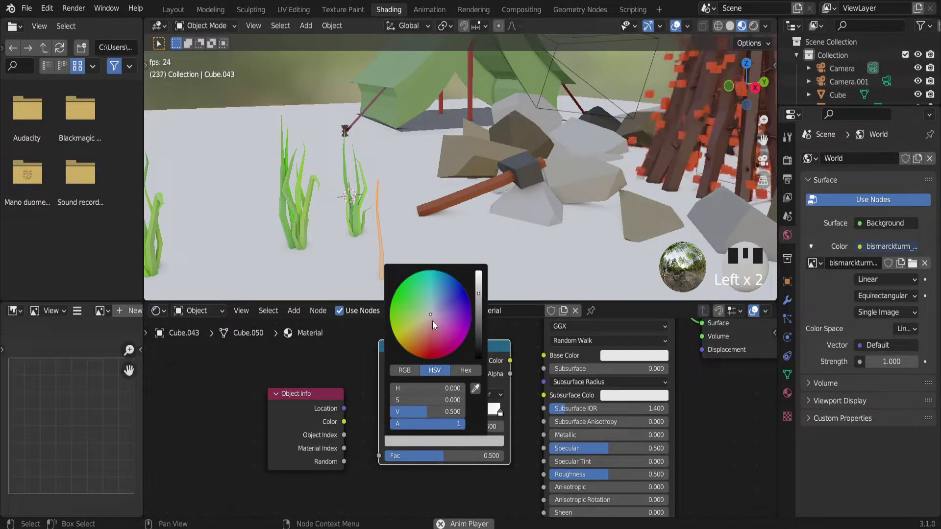
left_click_drag(431, 310, 405, 306)
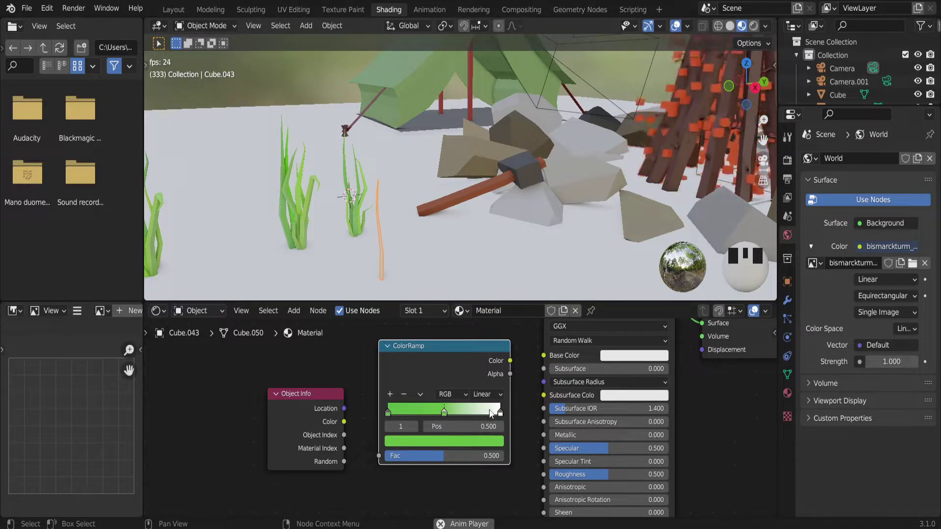
left_click(500, 412)
left_click(468, 442)
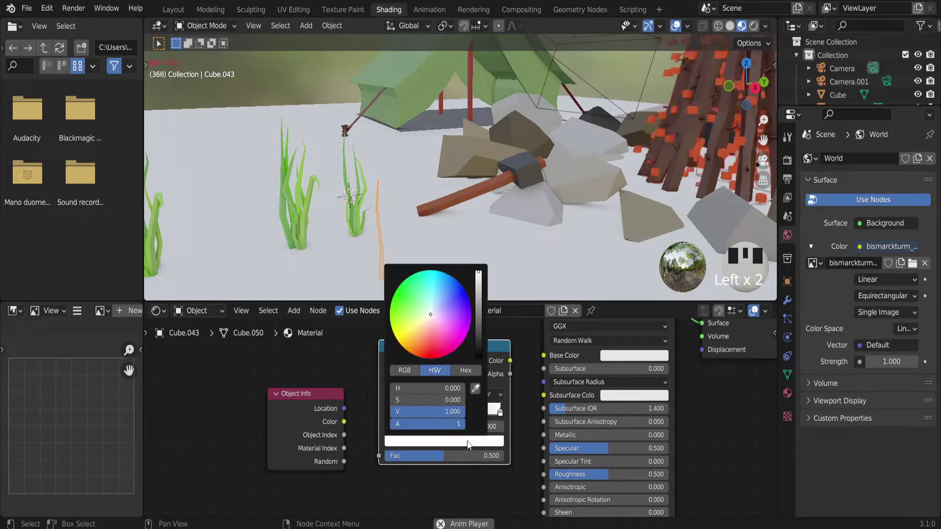
left_click(406, 321)
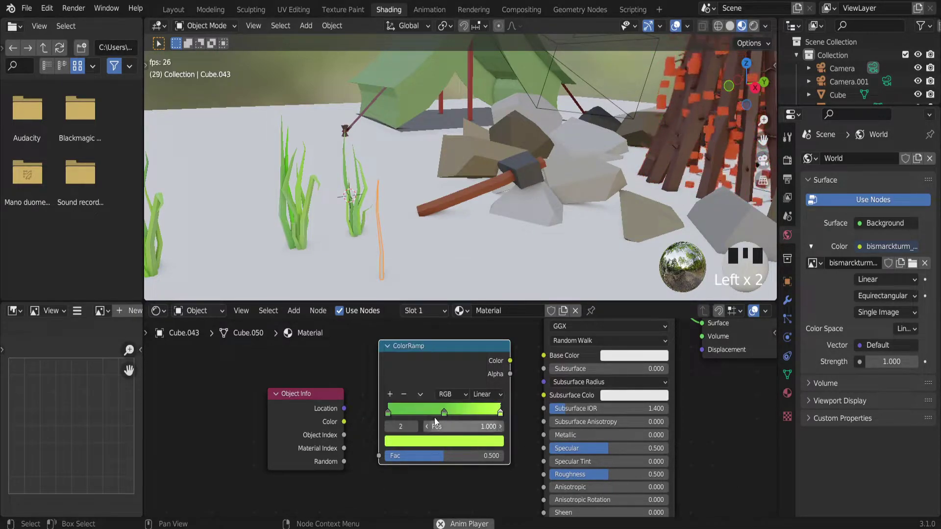
Step: Add a fourth colour stop and slide the middle stop along the ramp
left_click(391, 394)
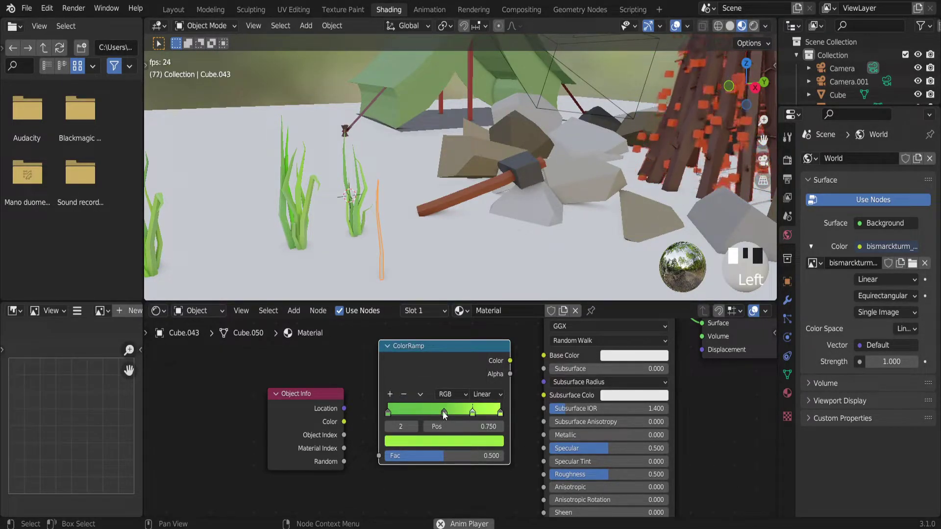
left_click_drag(444, 412, 463, 416)
left_click(470, 413)
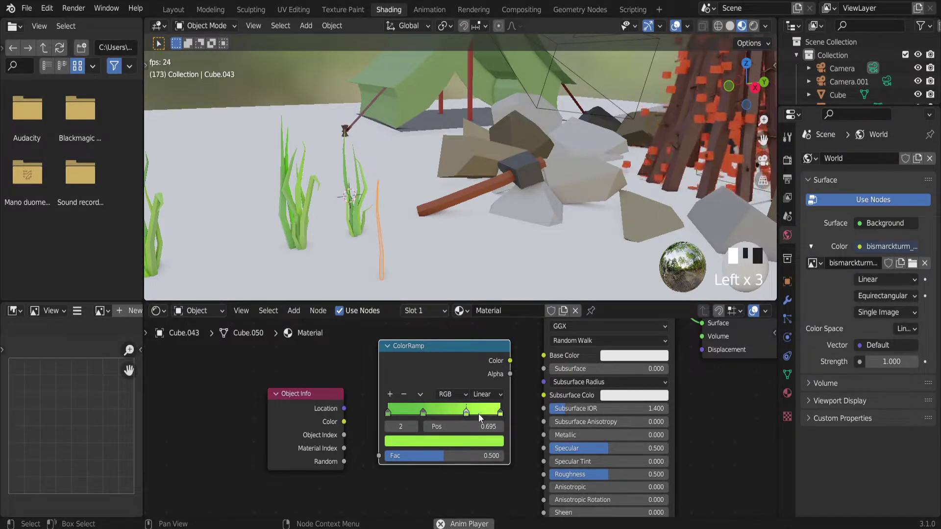
scroll(470, 413, "up", 3)
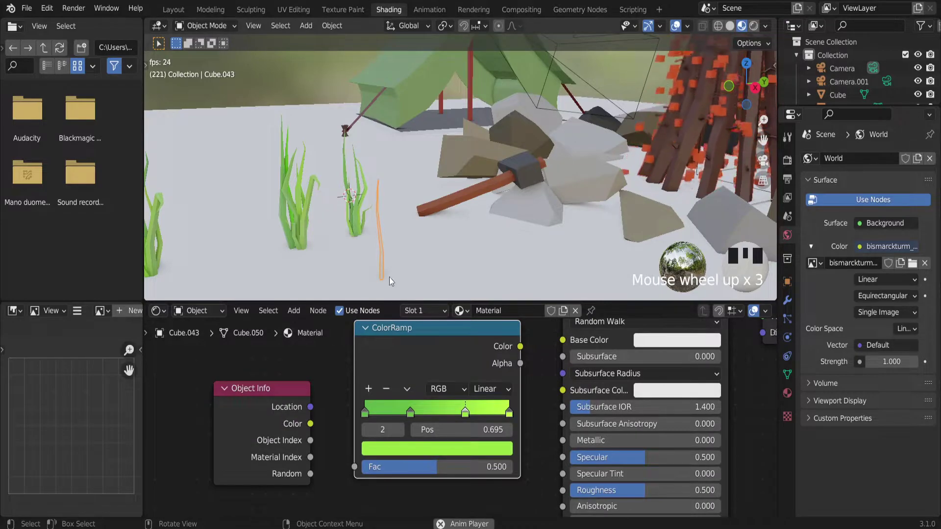
scroll(293, 193, "up", 2)
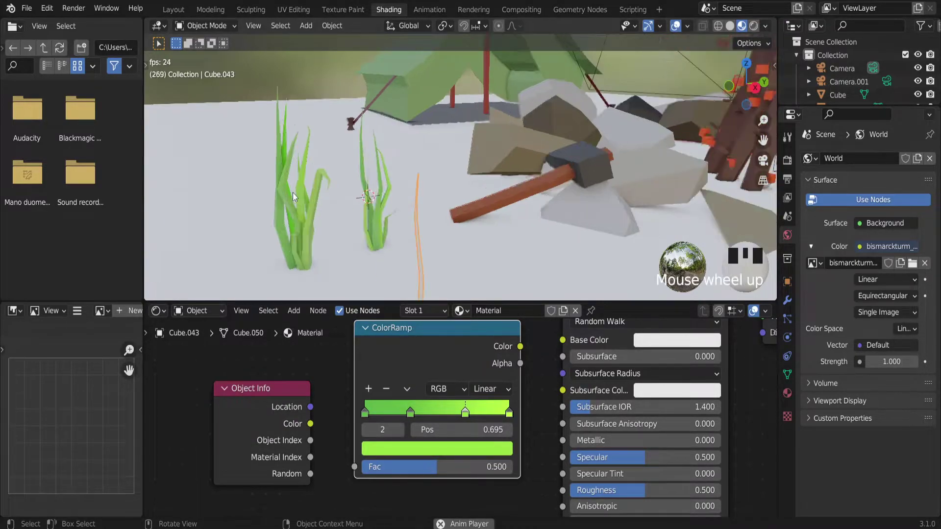
scroll(299, 196, "down", 1)
scroll(299, 195, "down", 1)
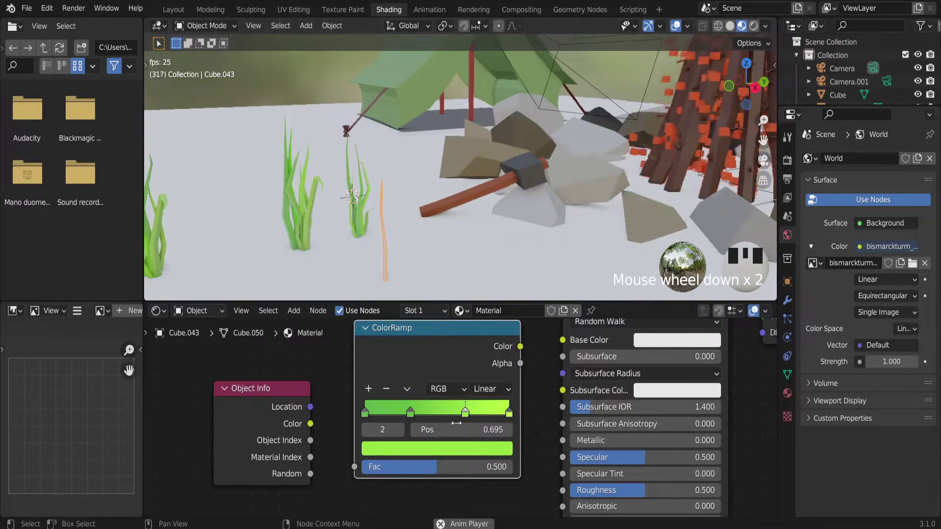
Step: Spread the inner stops, ending with stop 1 at 0.405 and stop 2 at 0.670
left_click(409, 411)
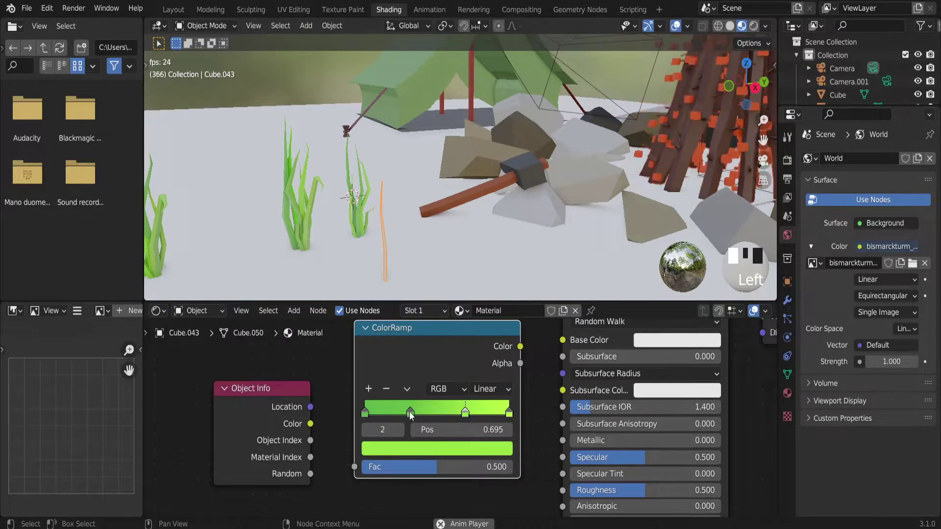
left_click_drag(409, 412, 441, 412)
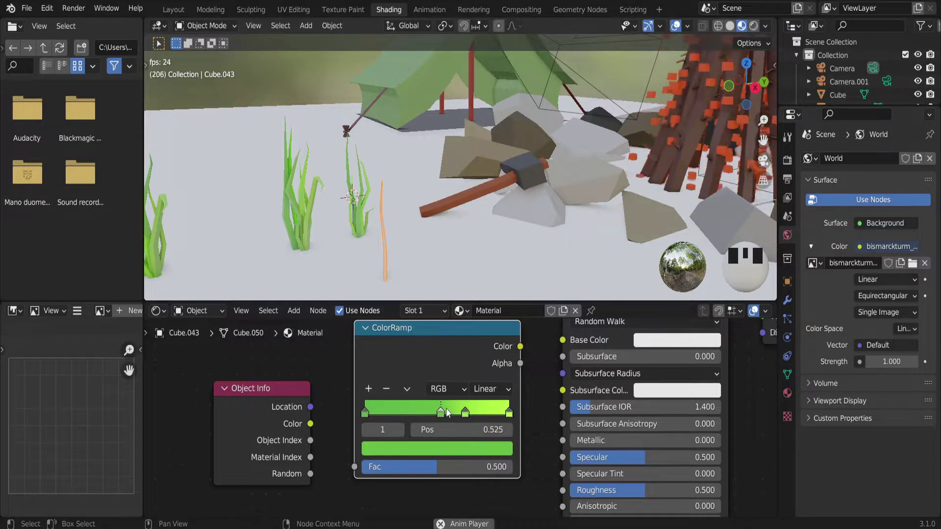
mouse_move(467, 414)
left_mouse_down()
mouse_move(446, 412)
mouse_move(463, 407)
left_mouse_up()
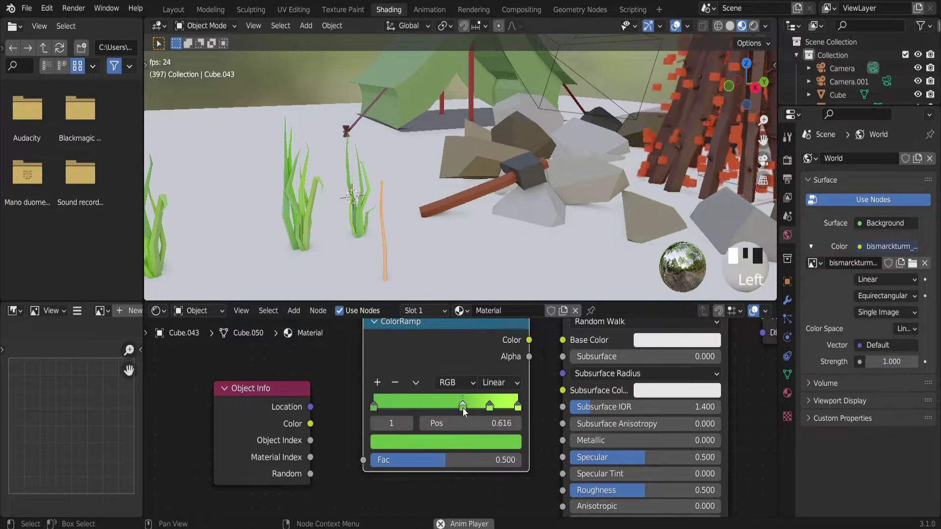
left_click_drag(454, 407, 485, 408)
left_click_drag(487, 407, 468, 408)
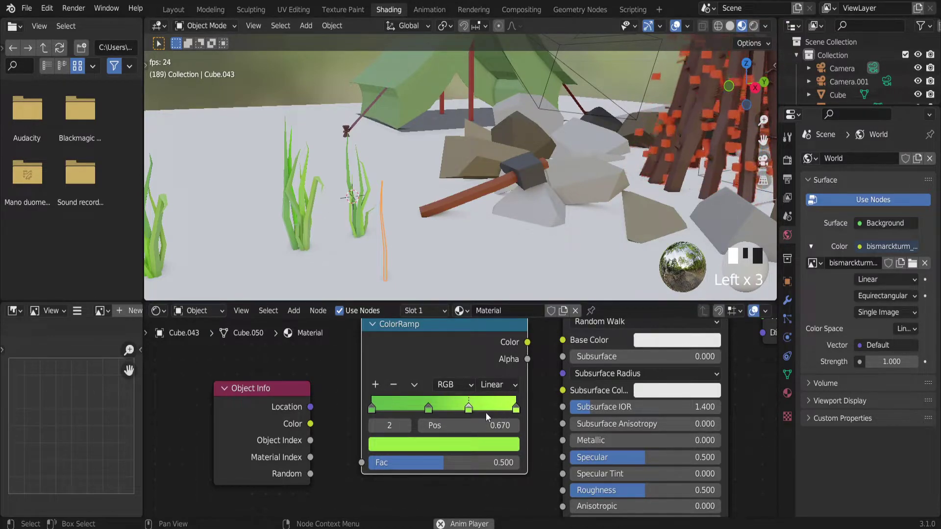
Step: Link Object Info Random to the ColorRamp Fac, and the ramp's Color to Principled BSDF Base Color
scroll(378, 238, "up", 2)
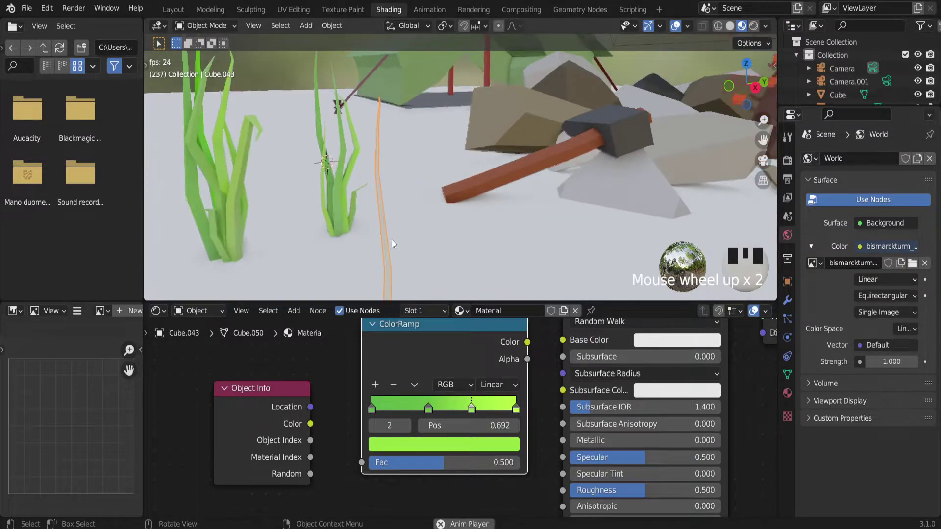
scroll(339, 401, "down", 2)
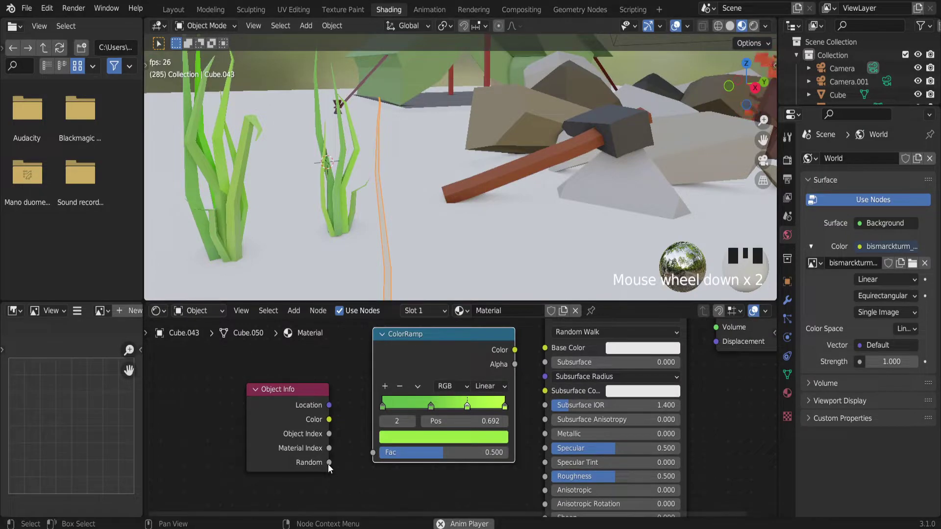
left_click_drag(328, 463, 371, 451)
scroll(370, 451, "down", 2)
middle_click_drag(401, 437, 347, 441)
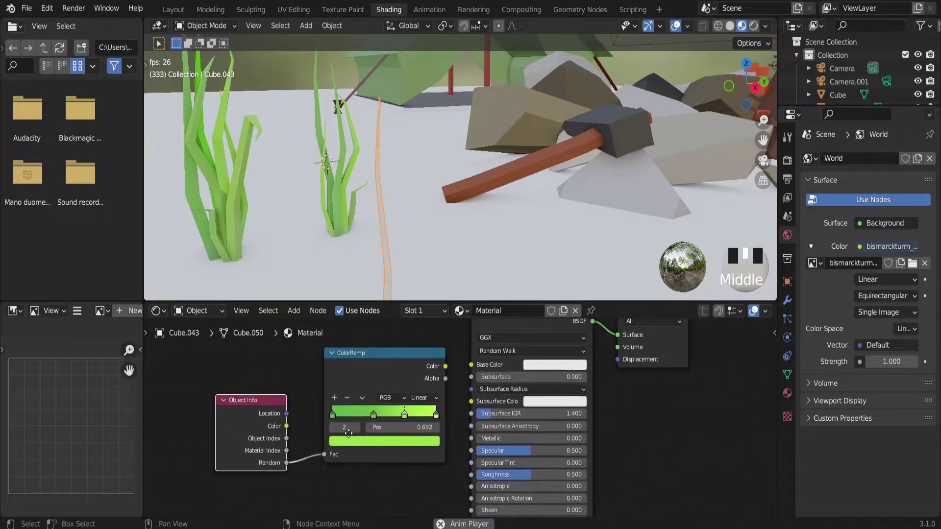
left_click_drag(446, 367, 471, 365)
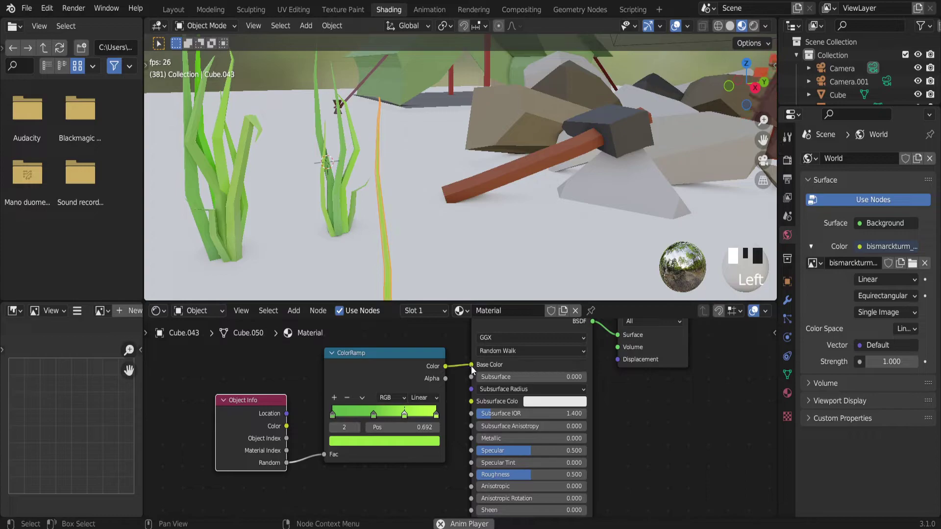
scroll(407, 240, "up", 2)
scroll(402, 242, "up", 1)
left_click(410, 228)
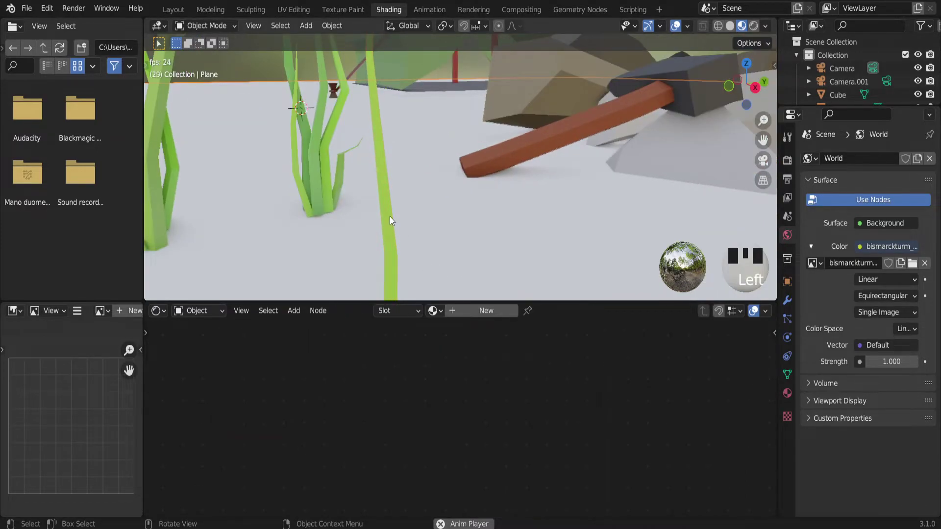
Step: Reselect the grass blade and drag its Principled BSDF Roughness from 0.500 down to 0.202
scroll(390, 220, "down", 2)
left_click(389, 216)
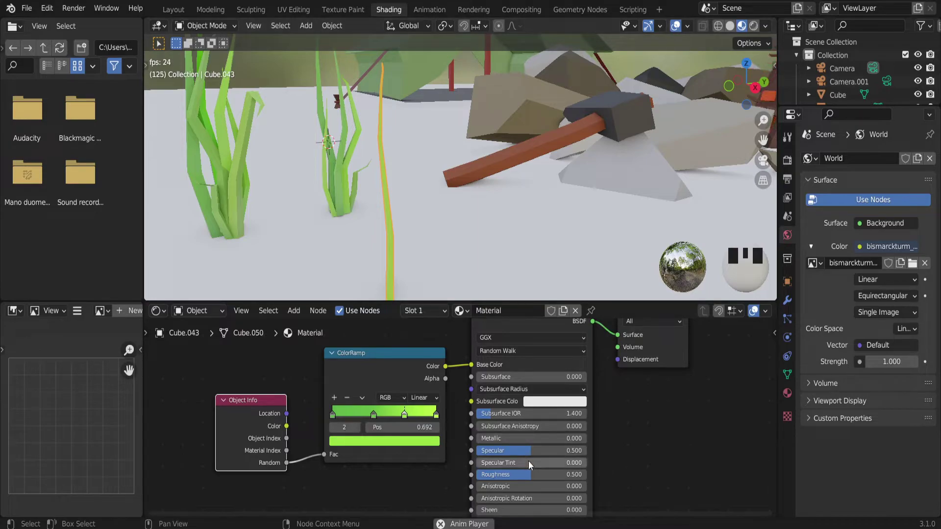
scroll(528, 460, "up", 4)
scroll(522, 446, "down", 6)
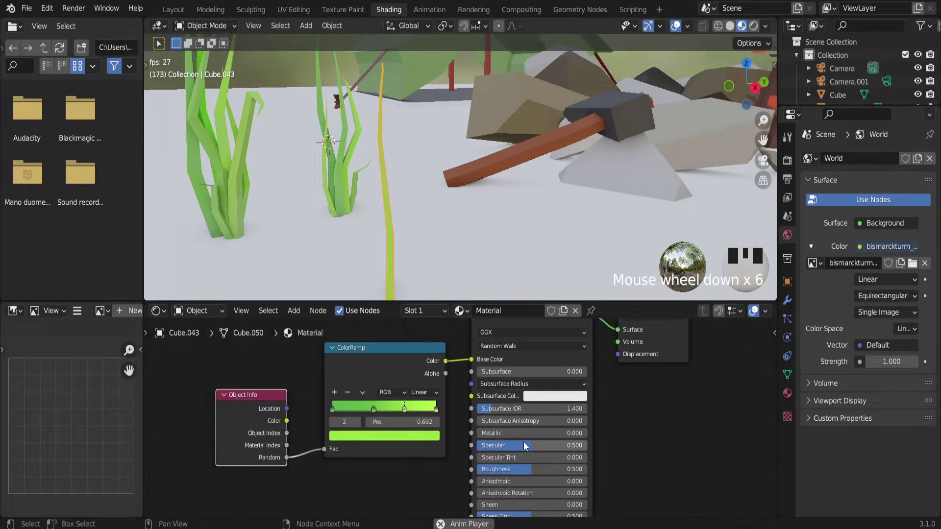
left_click_drag(529, 469, 502, 470)
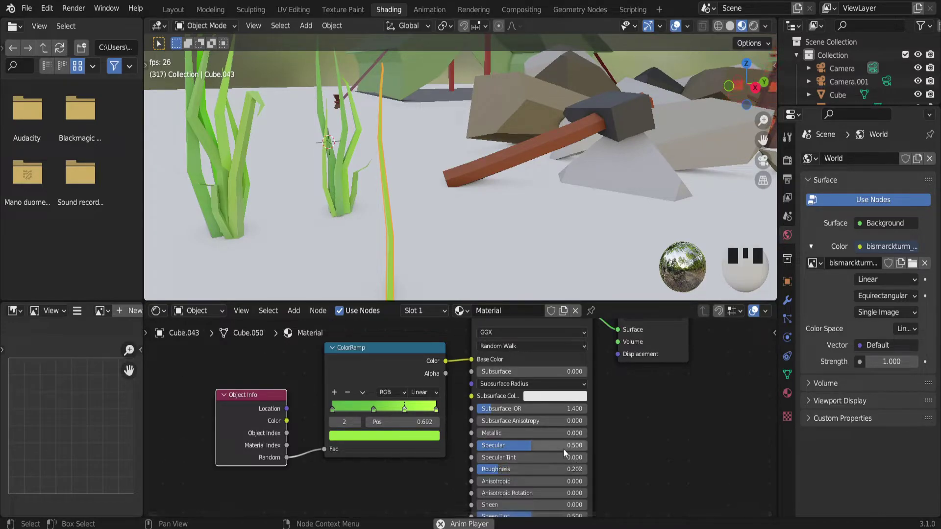
scroll(406, 239, "up", 3)
scroll(369, 225, "up", 1)
scroll(369, 225, "down", 1)
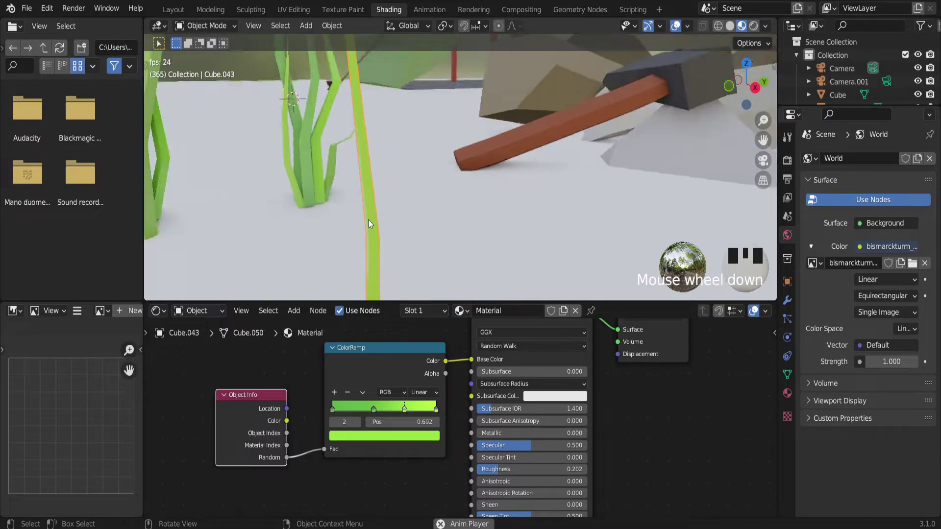
scroll(368, 220, "down", 2)
scroll(375, 203, "up", 2)
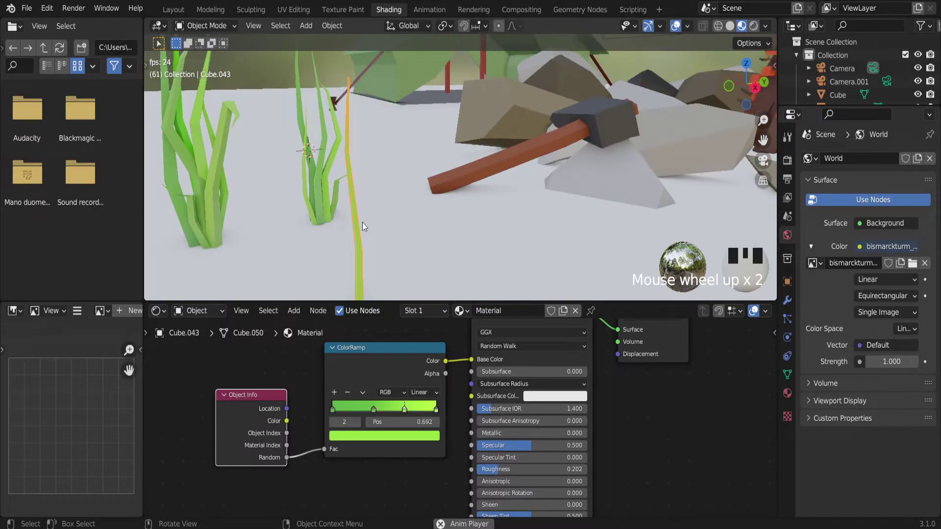
scroll(363, 222, "down", 2)
scroll(363, 228, "up", 2)
scroll(362, 228, "up", 1)
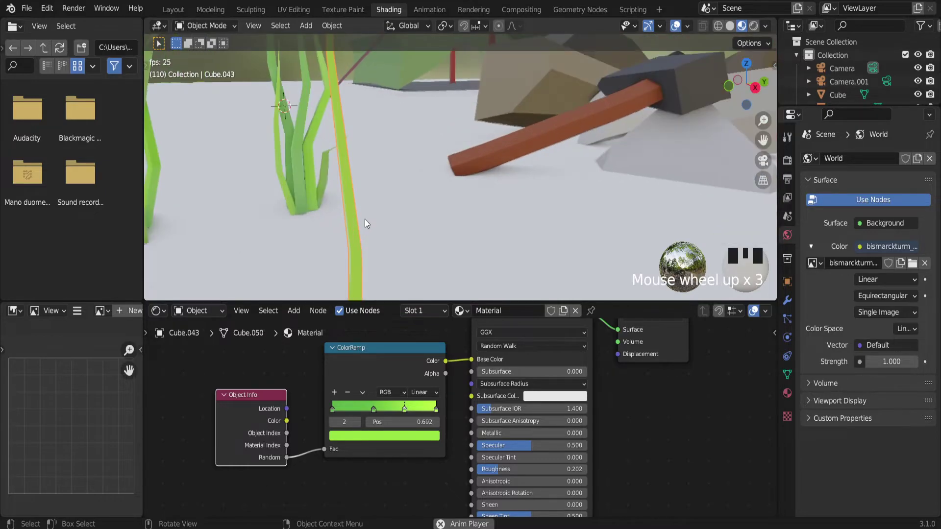
Step: Switch to the Modeling workspace, return to Object Mode and reselect the single grass blade
left_click(219, 9)
key("Tab")
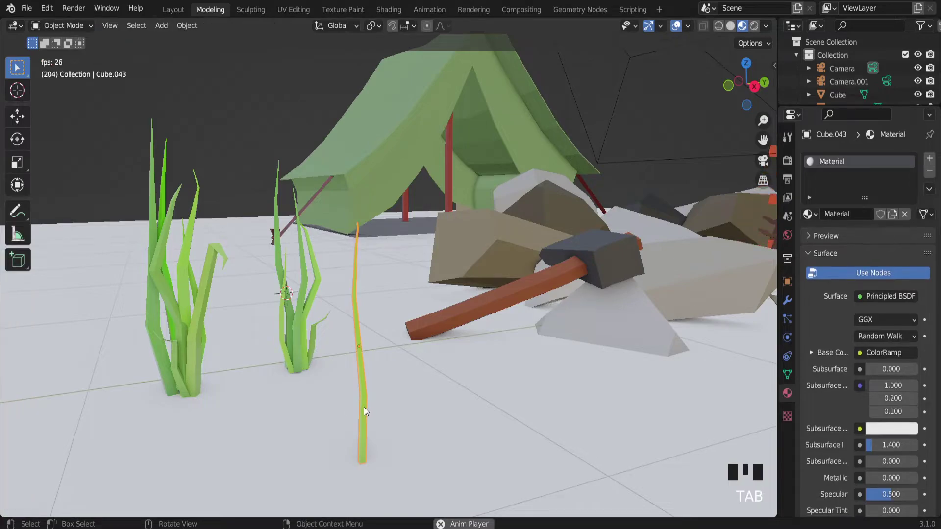
left_click(383, 418)
left_click(363, 415)
scroll(364, 415, "up", 1)
scroll(364, 416, "down", 1)
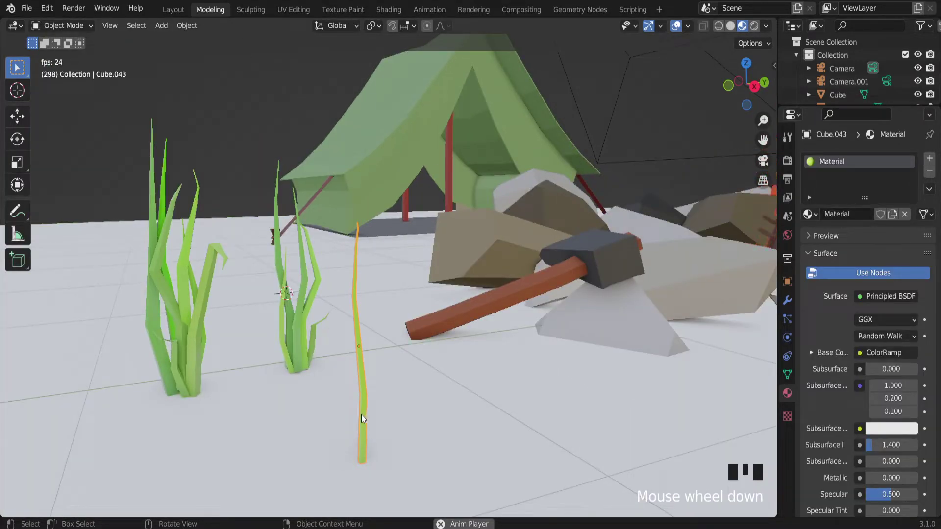
Step: Duplicate the blade as Cube.044 beside the original and rotate it -20.12° around Z
key("shift+d")
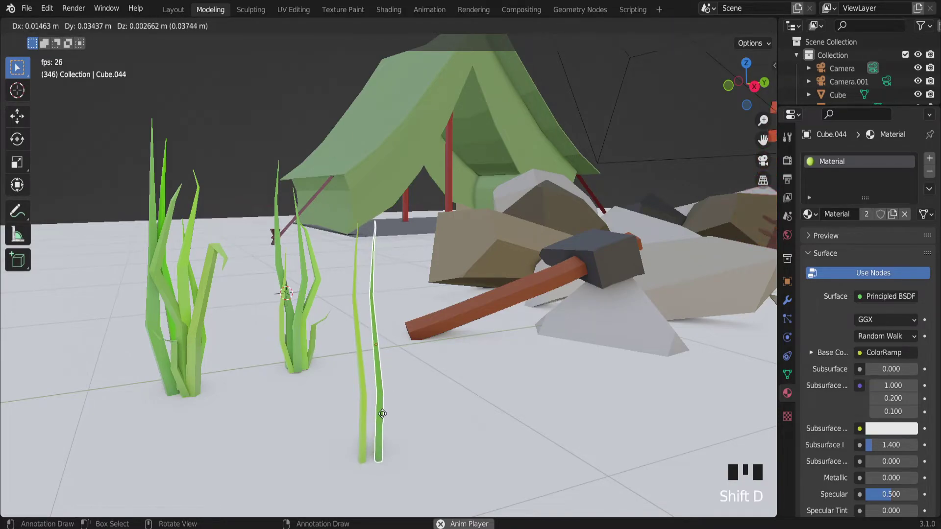
left_click(375, 414)
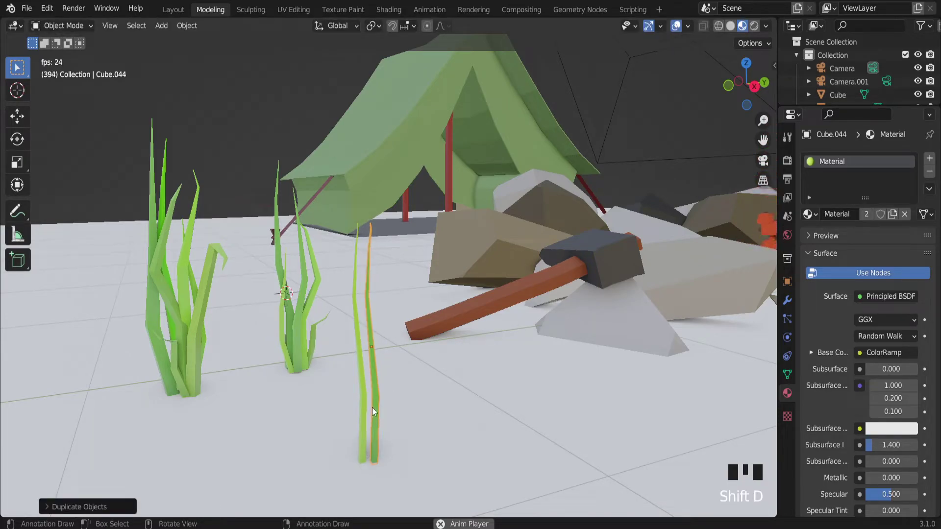
scroll(372, 407, "up", 2)
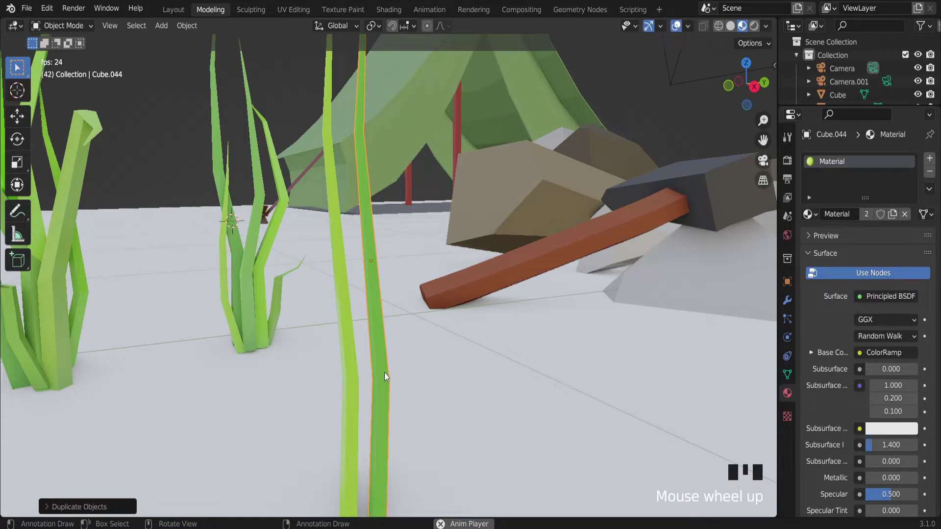
scroll(383, 365, "down", 2)
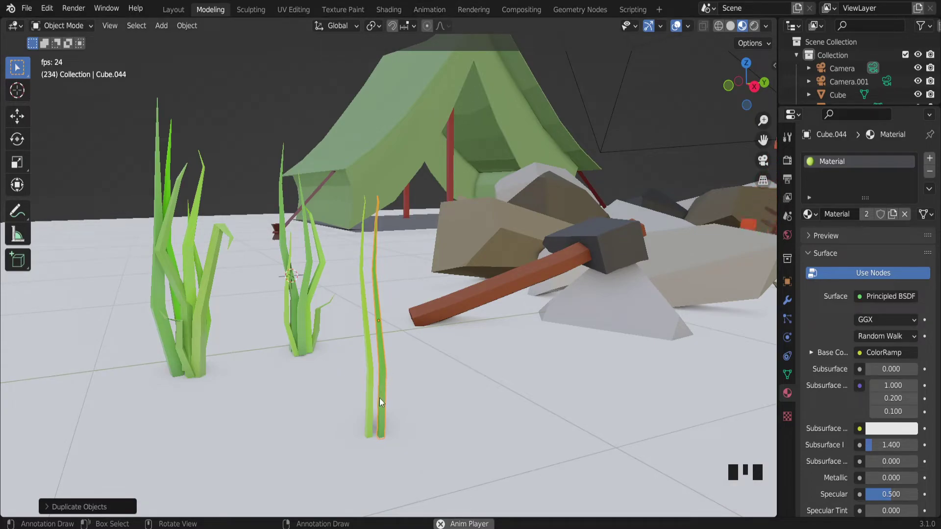
scroll(384, 395, "up", 3)
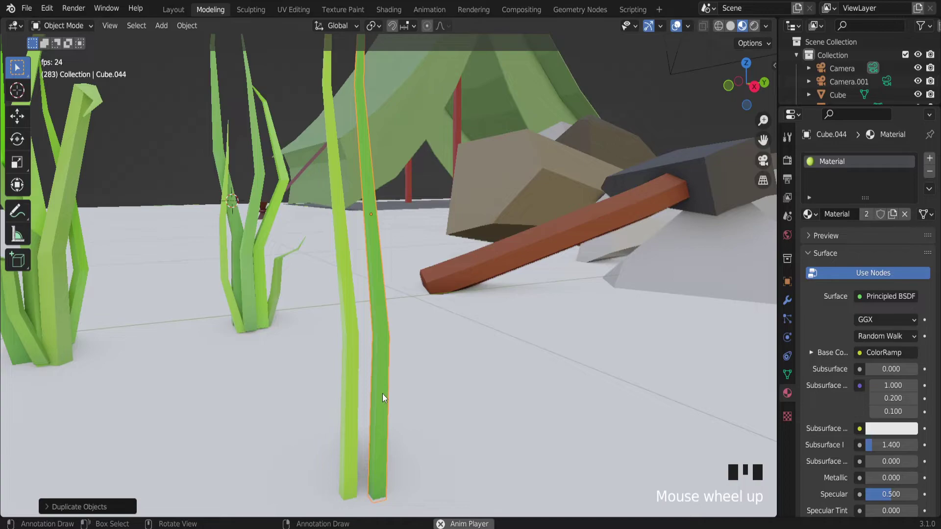
key("r")
key("z")
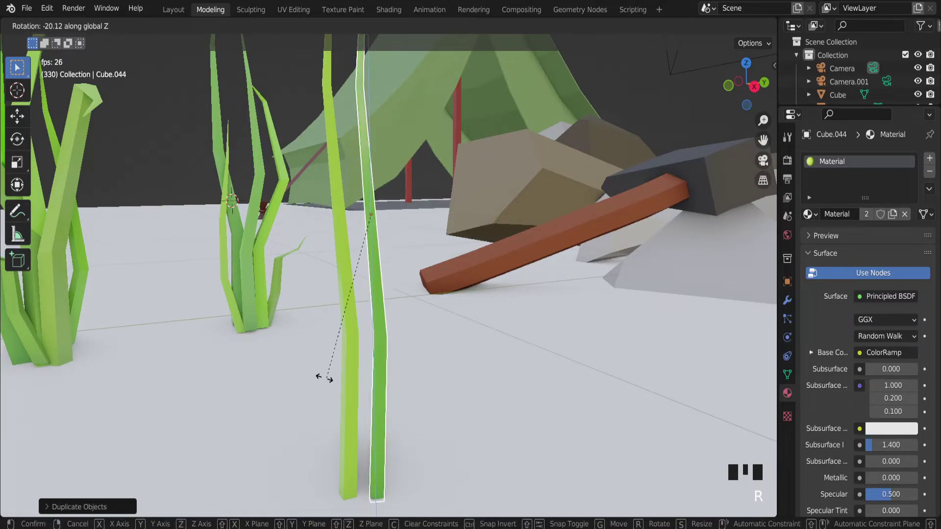
left_click(263, 333)
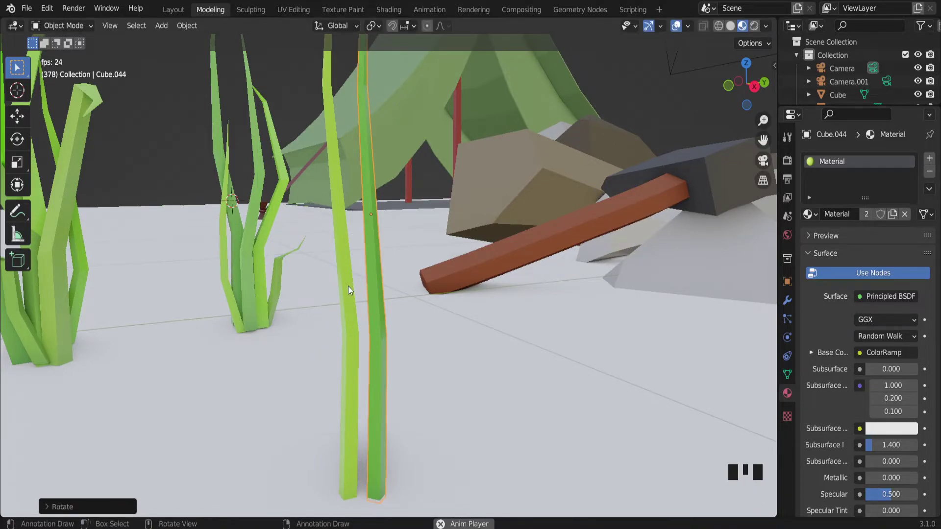
scroll(349, 287, "down", 3)
scroll(354, 246, "up", 3)
Step: Pull Cube.044's tip over with proportional editing so it folds like a broken leaf
key("Tab")
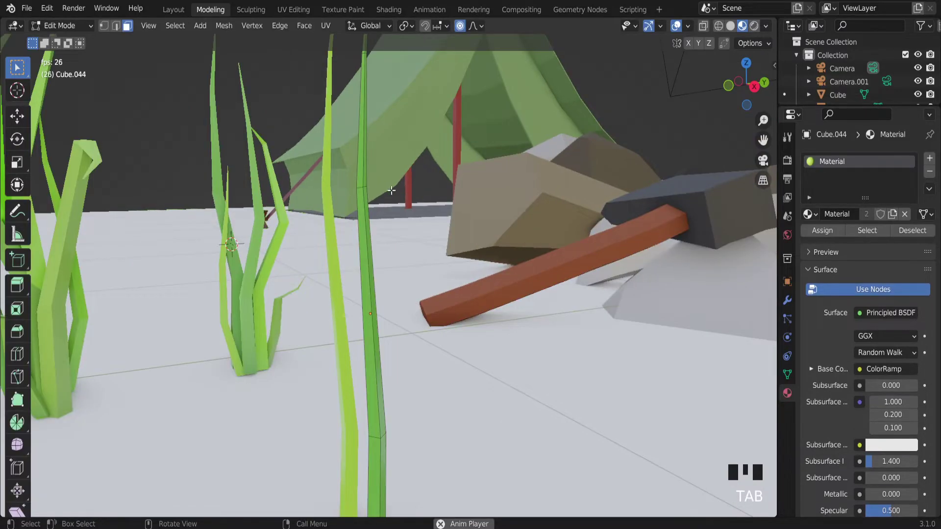
scroll(372, 122, "down", 3)
scroll(375, 113, "up", 3)
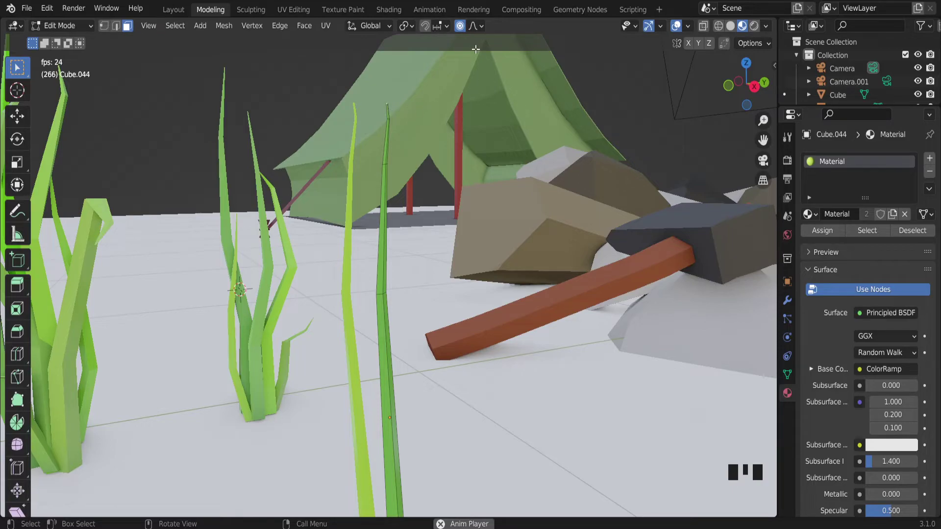
key("g")
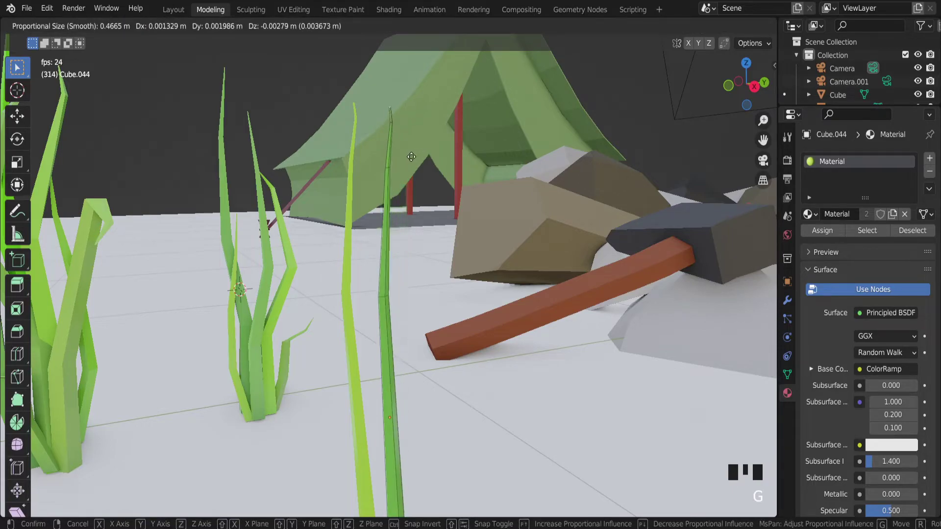
left_click(410, 155)
scroll(411, 157, "down", 2)
scroll(411, 157, "up", 2)
key("g")
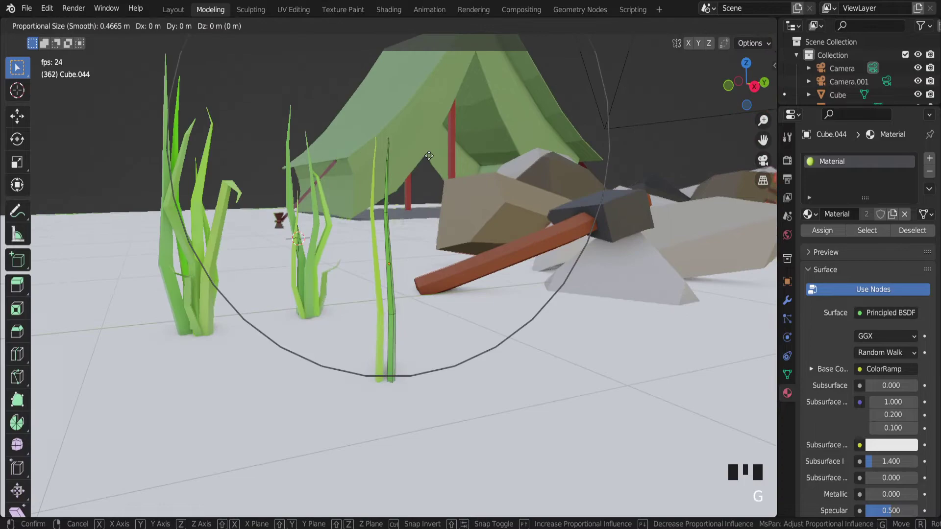
scroll(421, 154, "down", 2)
scroll(436, 150, "up", 15)
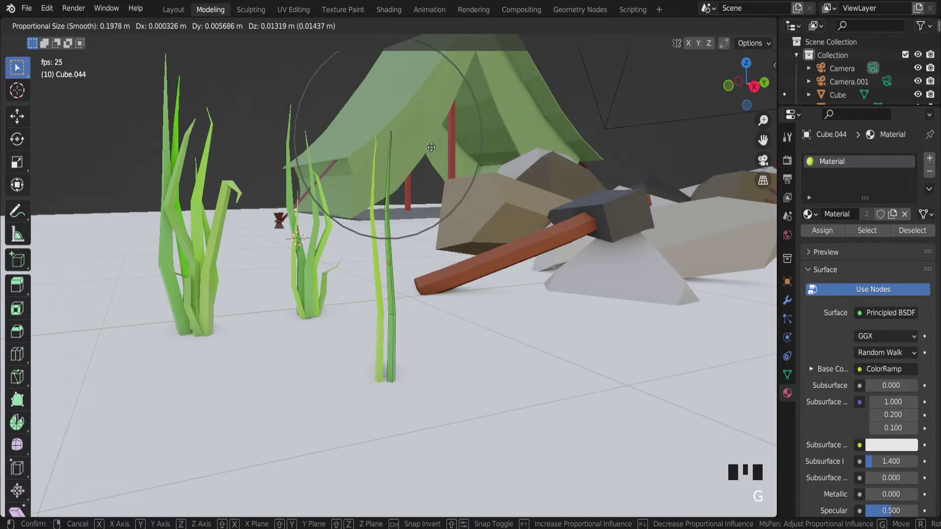
scroll(430, 146, "up", 1)
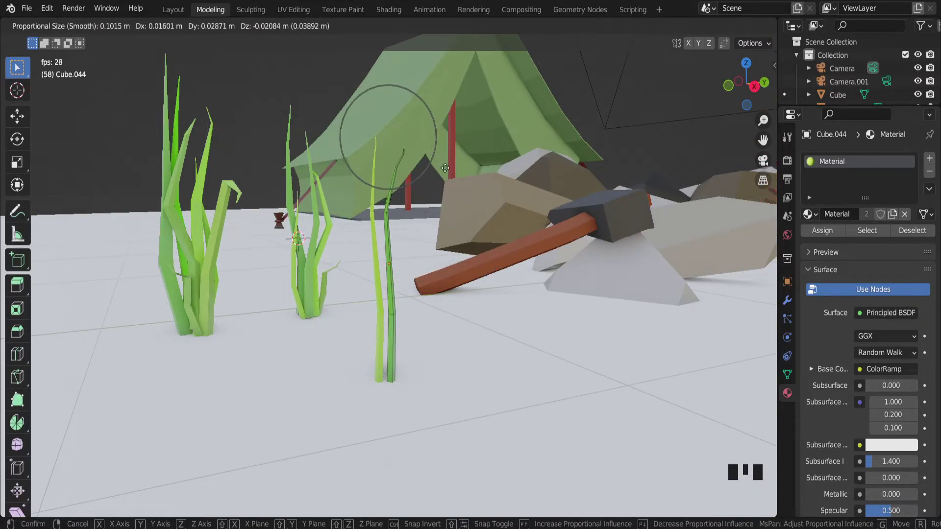
left_click(468, 210)
scroll(399, 257, "up", 2)
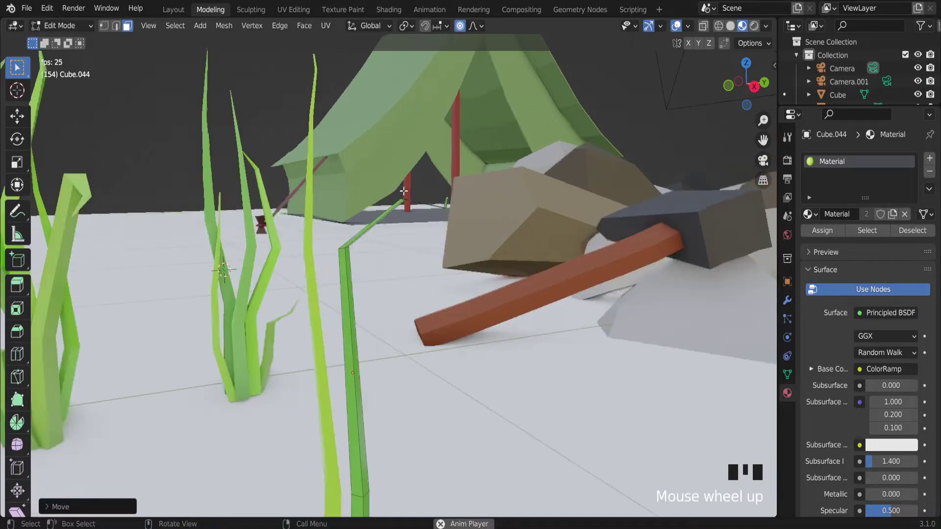
scroll(400, 257, "down", 2)
middle_click_drag(399, 257, 387, 280)
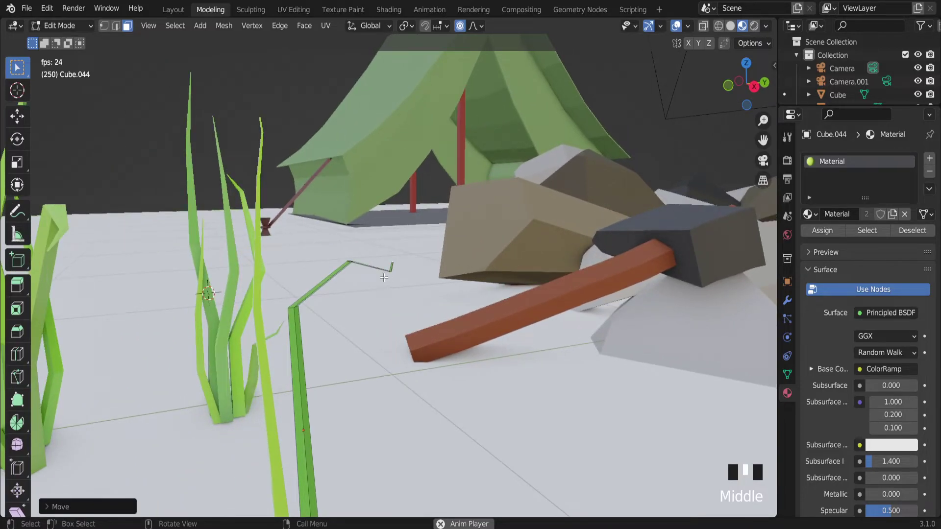
Step: Edge-select a low edge on the blade and move it sideways to kink the stem
key("Tab")
key("Tab")
scroll(384, 277, "down", 2)
scroll(365, 303, "up", 1)
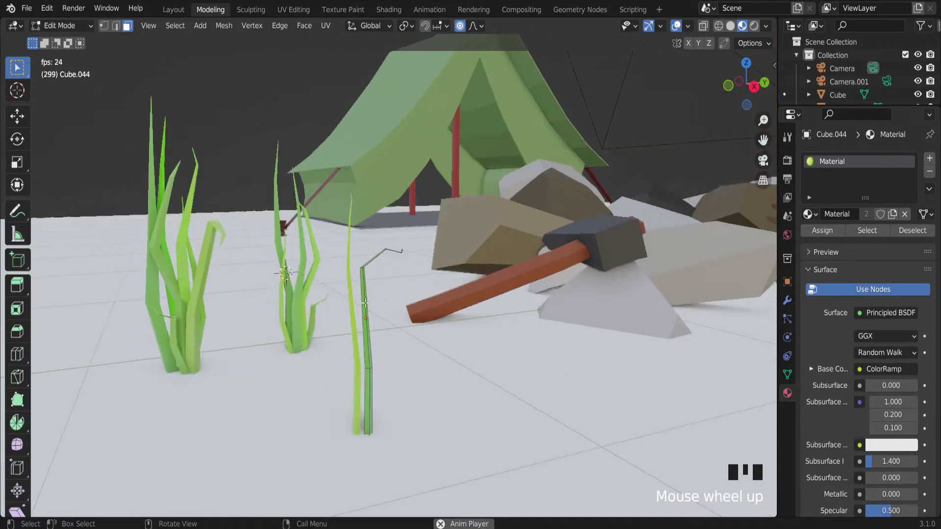
scroll(365, 303, "up", 2)
scroll(369, 398, "down", 1)
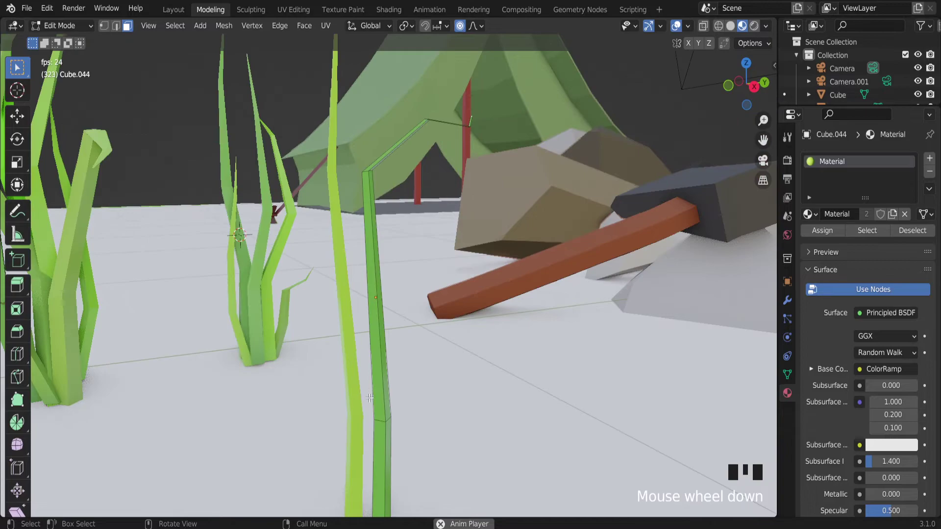
left_click(387, 421)
scroll(387, 421, "down", 1)
scroll(387, 421, "up", 1)
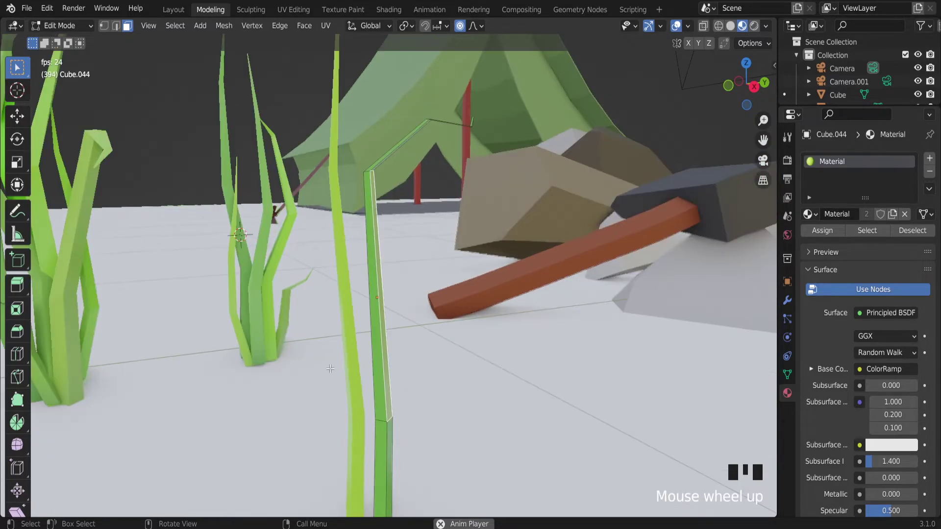
left_click(116, 25)
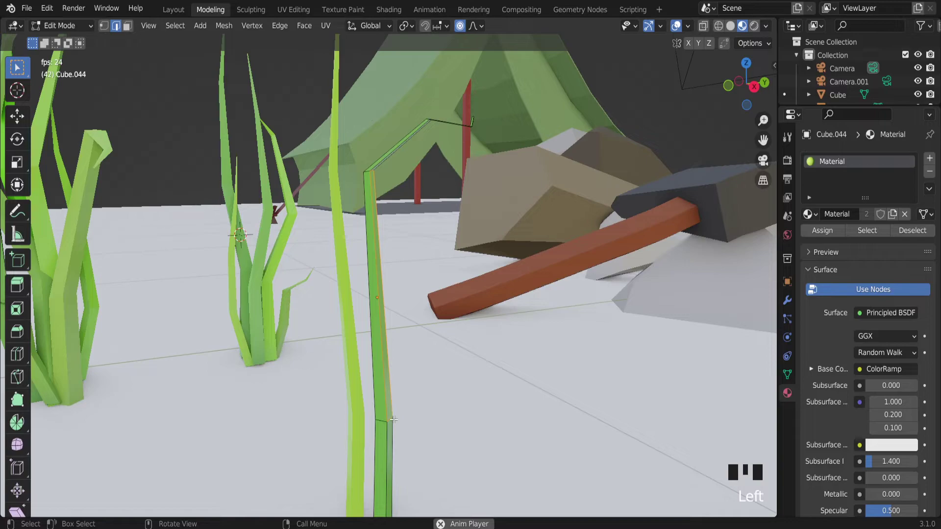
left_click(416, 429)
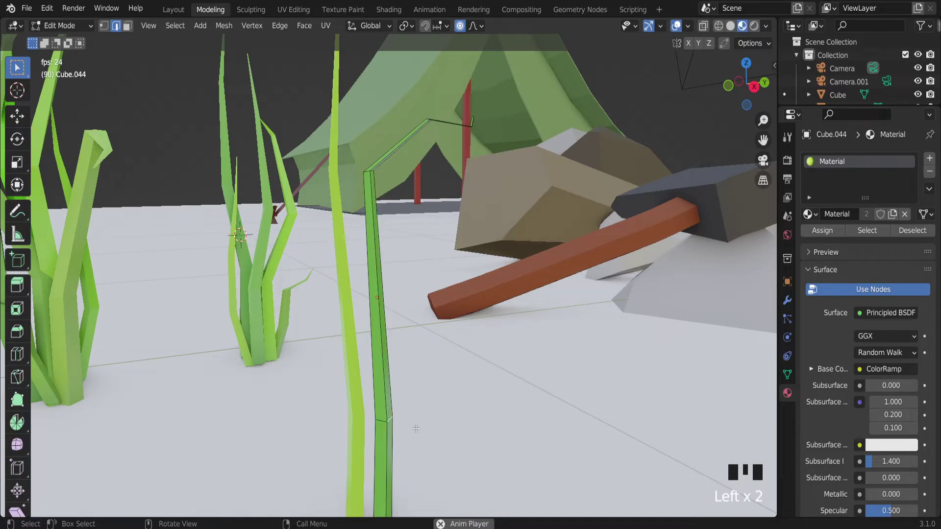
key("g")
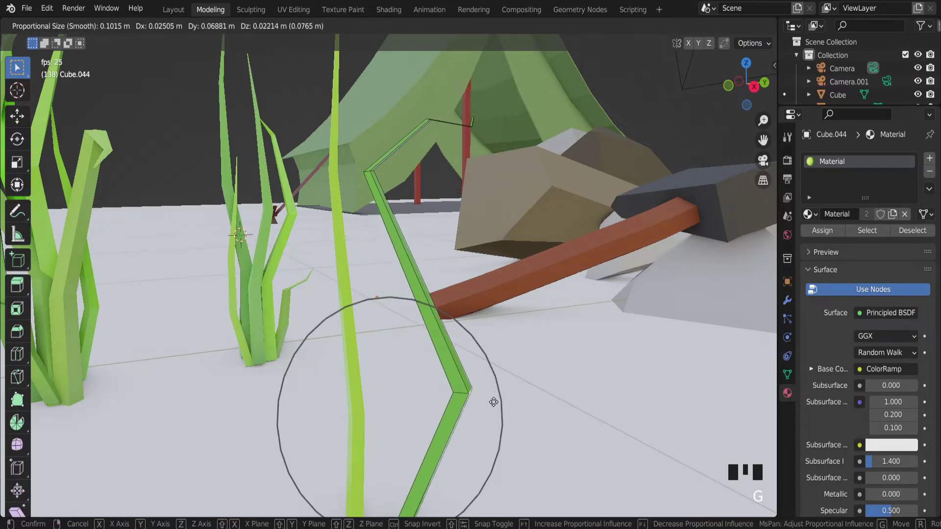
left_click(450, 415)
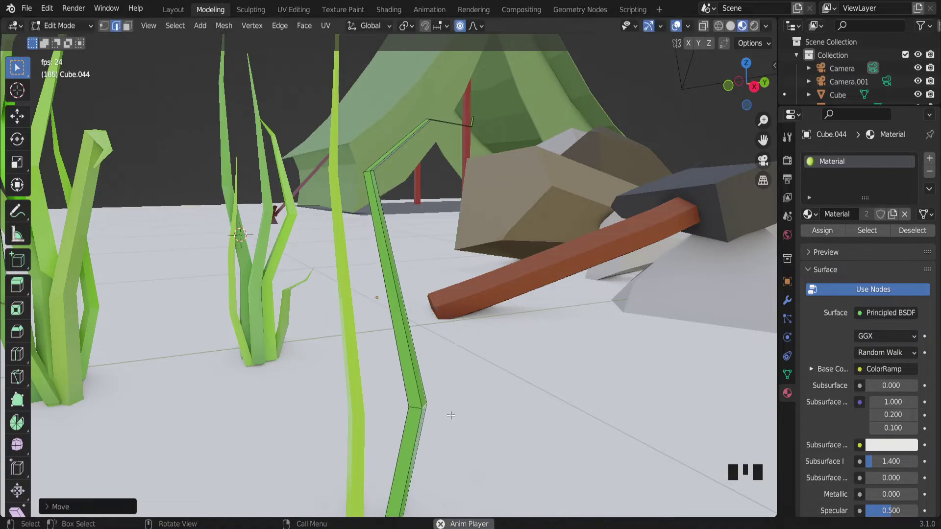
scroll(450, 415, "down", 2)
scroll(412, 415, "up", 1)
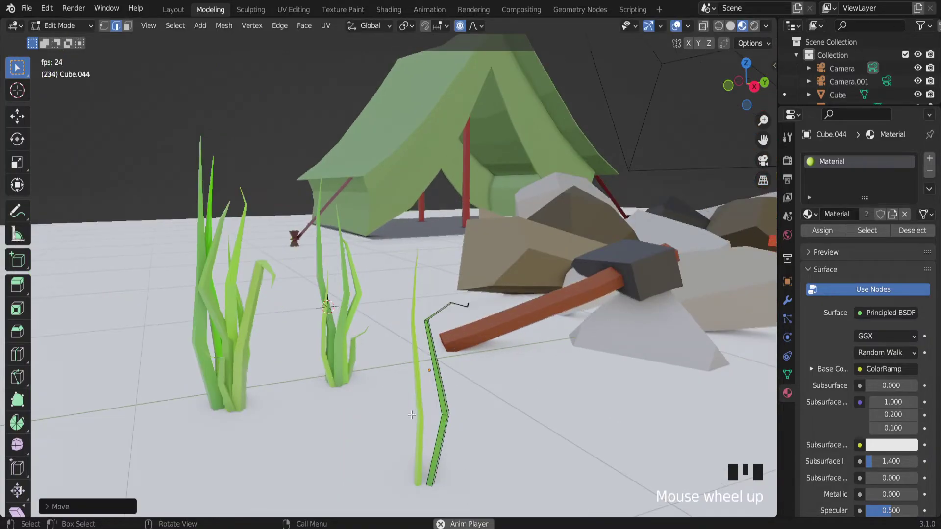
middle_click_drag(411, 415, 369, 361)
key("Tab")
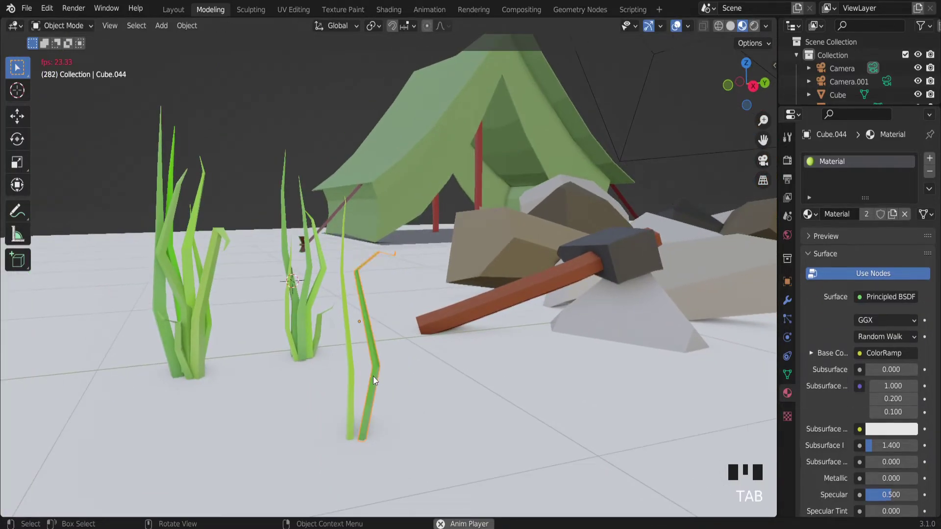
scroll(374, 376, "down", 1)
scroll(378, 357, "up", 1)
scroll(385, 363, "down", 1)
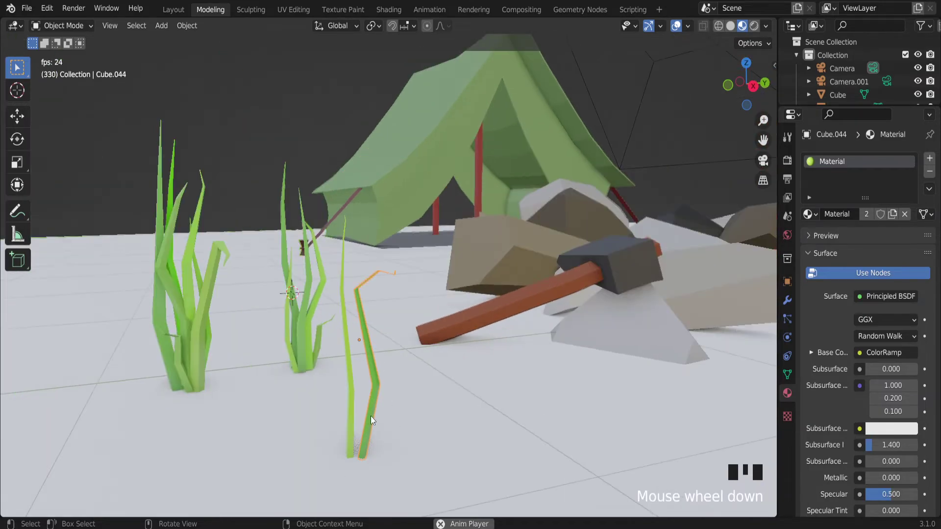
left_click(412, 360)
middle_click_drag(413, 361, 443, 372)
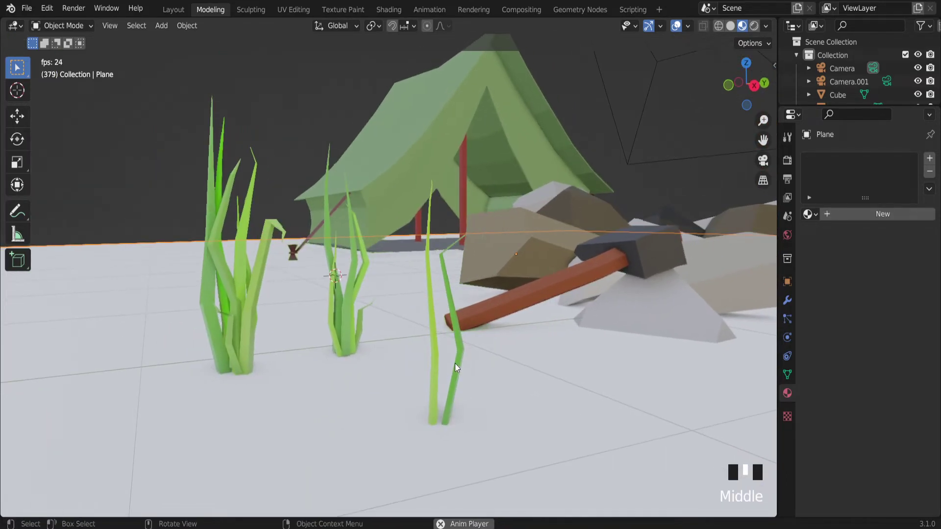
scroll(456, 366, "up", 2)
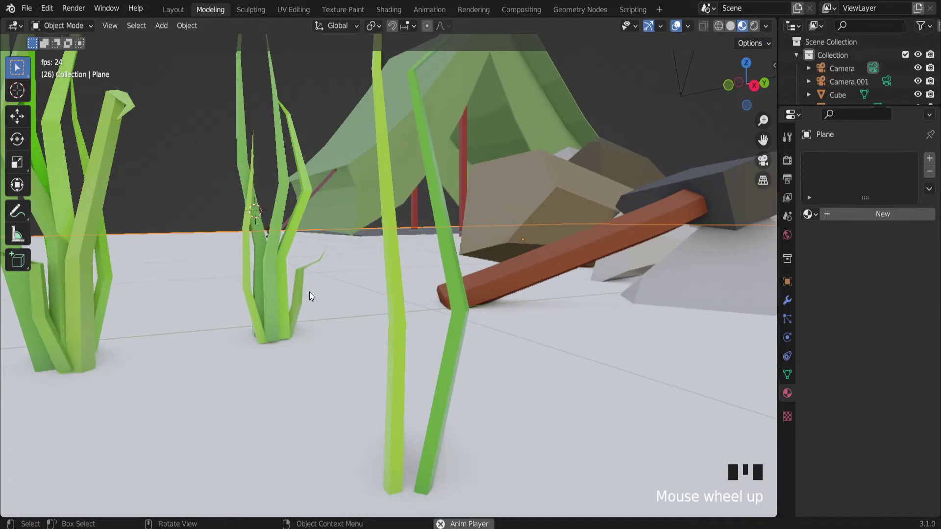
scroll(314, 293, "down", 2)
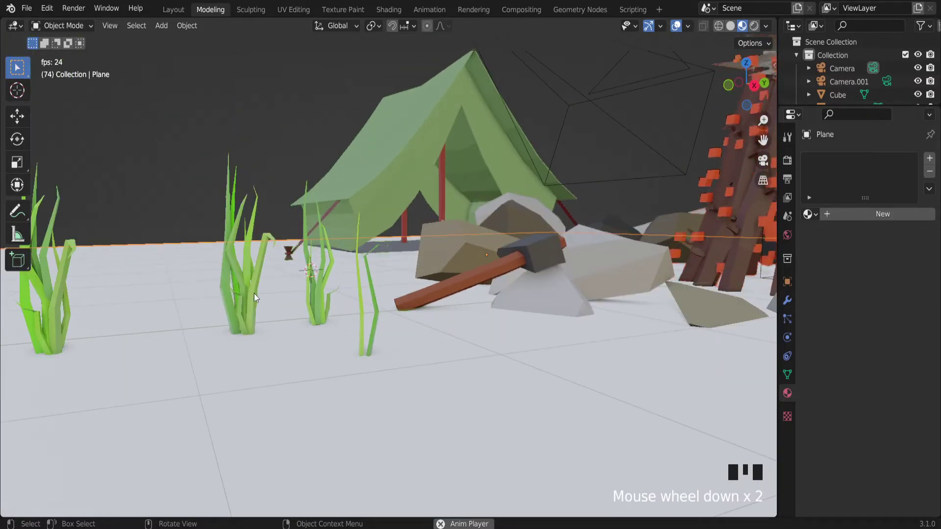
scroll(253, 291, "up", 2)
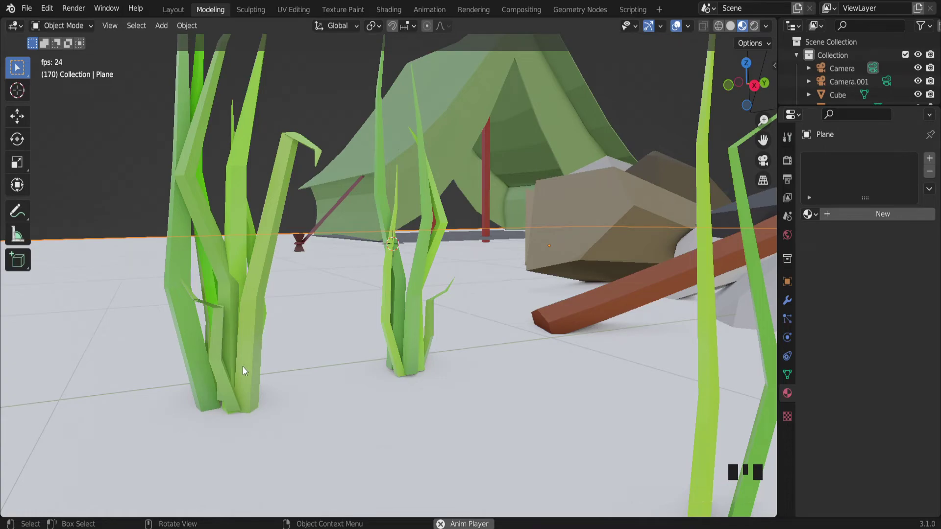
scroll(245, 370, "down", 2)
scroll(358, 404, "up", 1)
Step: Duplicate the bent and lighter blades together and place the copies beside the originals
left_click(346, 411)
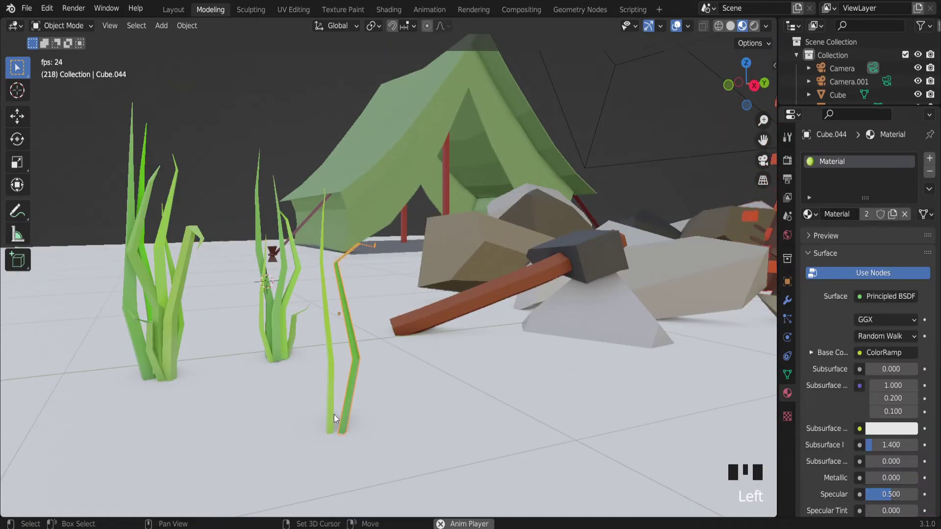
left_click(334, 414, "shift")
key("shift+d")
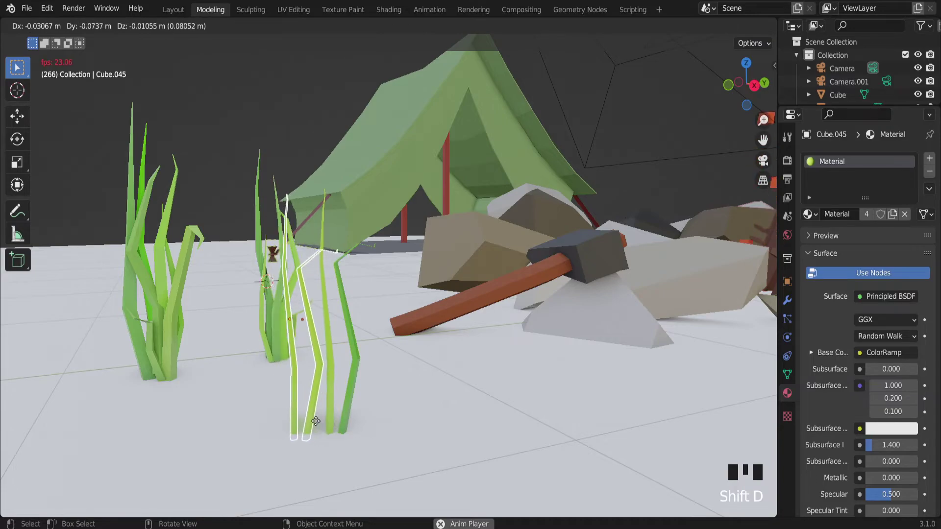
left_click(320, 402)
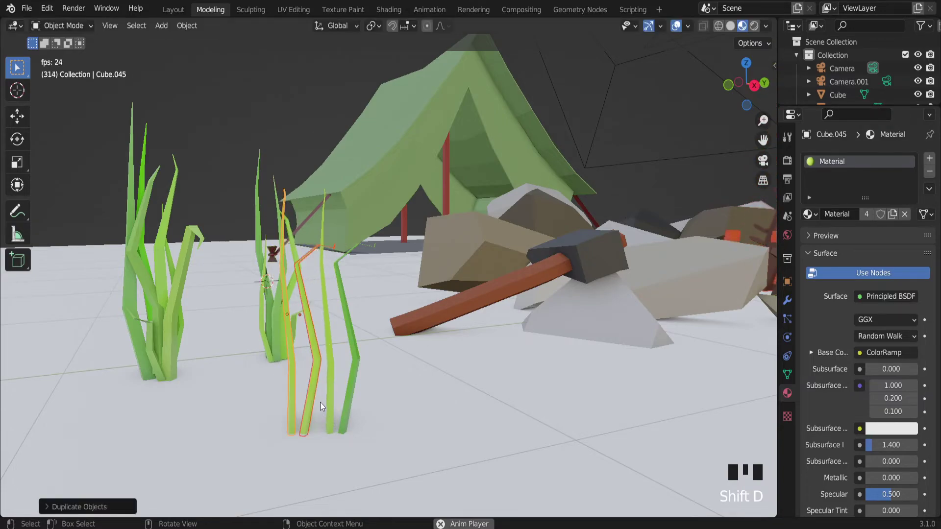
scroll(310, 378, "up", 1)
left_click(330, 379)
Step: Scale the duplicate Cube.046 to 0.5944 and lower it 0.1066 m
left_click(334, 338)
left_click(335, 338)
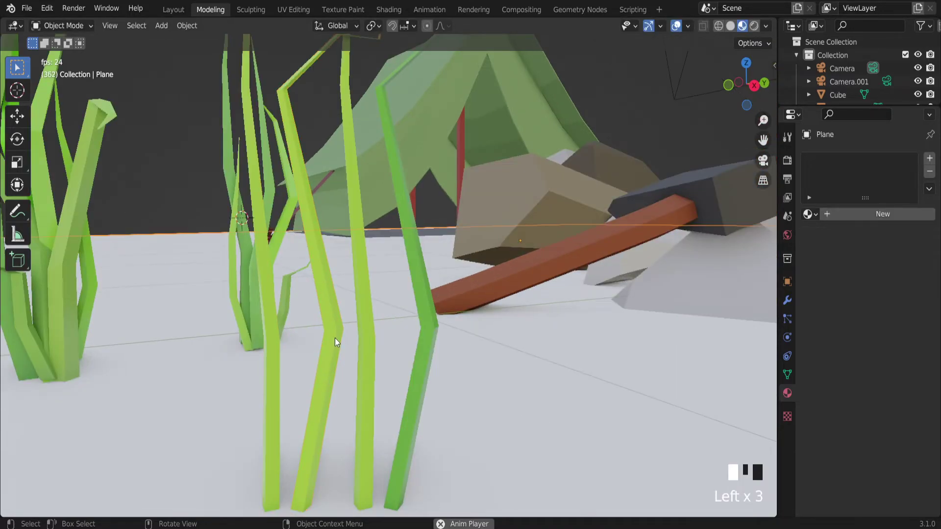
left_click(335, 338)
key("Tab")
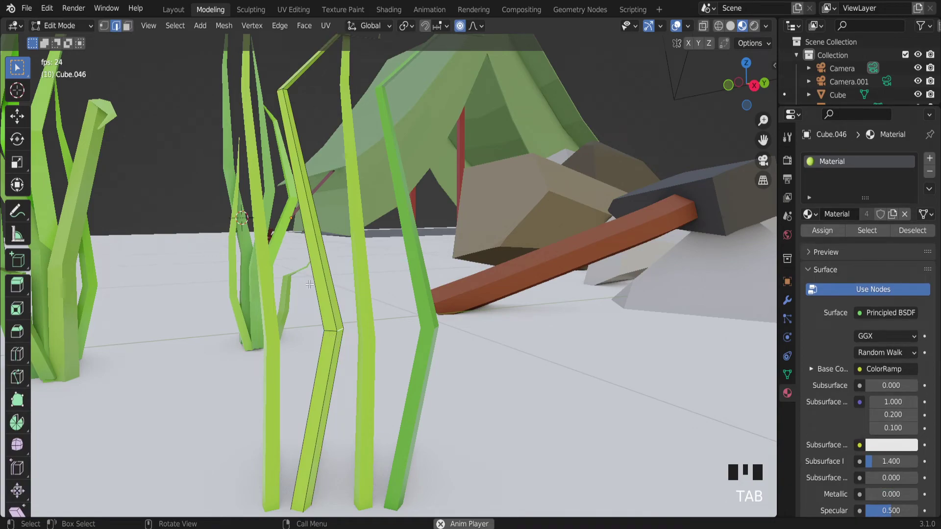
key("Tab")
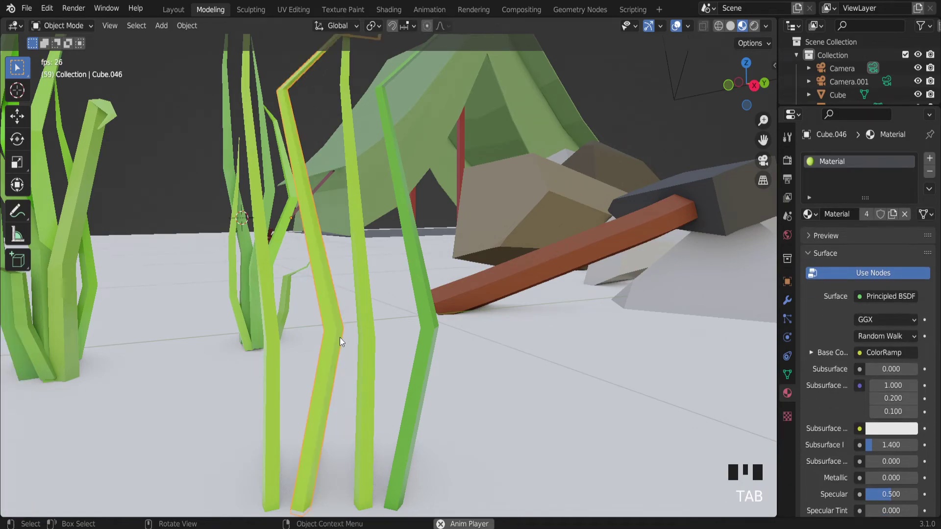
key("s")
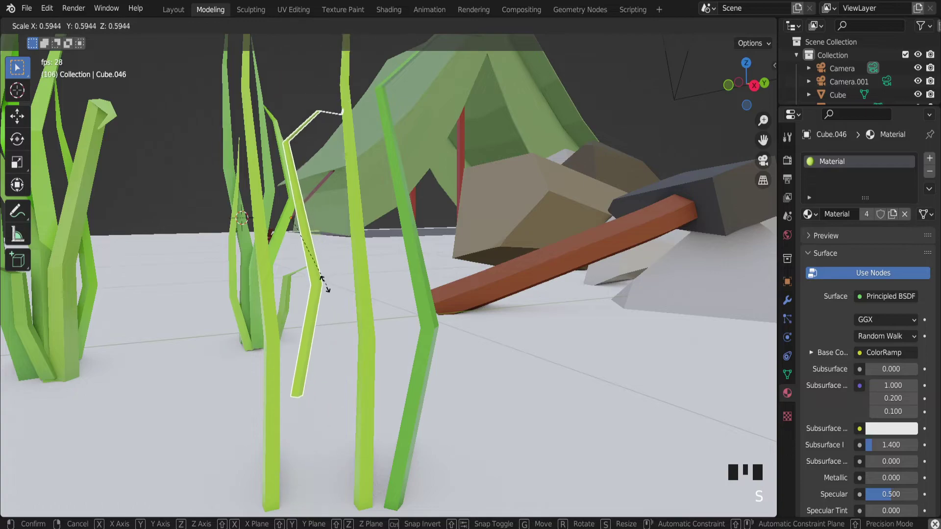
left_click(322, 281)
key("g")
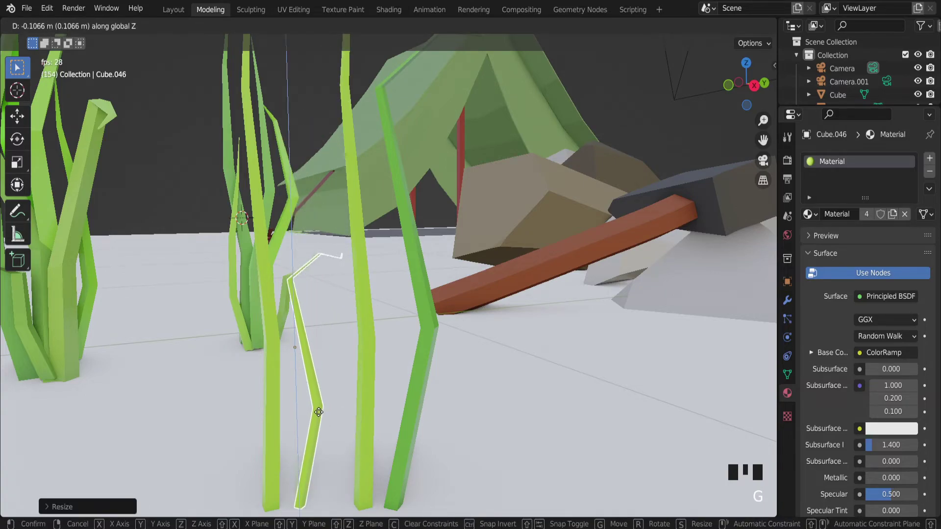
left_click(319, 412)
scroll(313, 447, "down", 2)
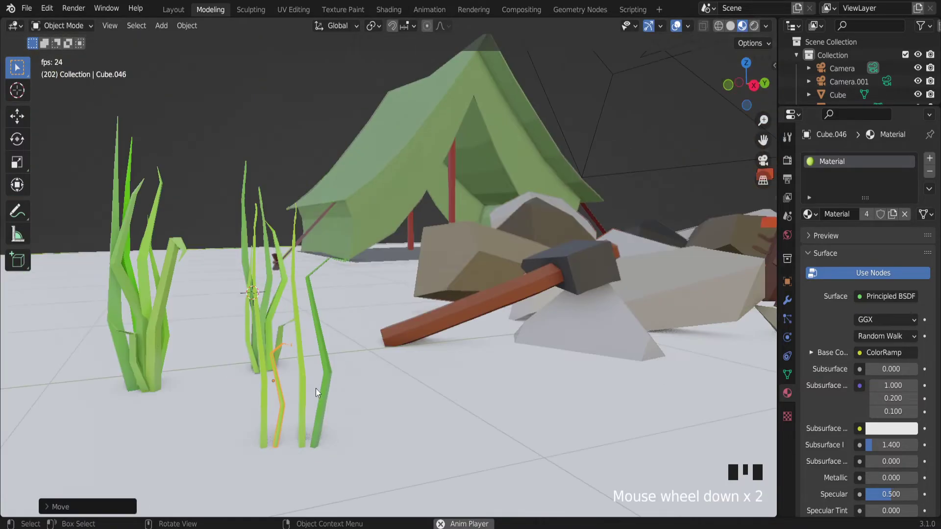
scroll(281, 387, "up", 1)
scroll(276, 411, "down", 1)
scroll(300, 399, "up", 1)
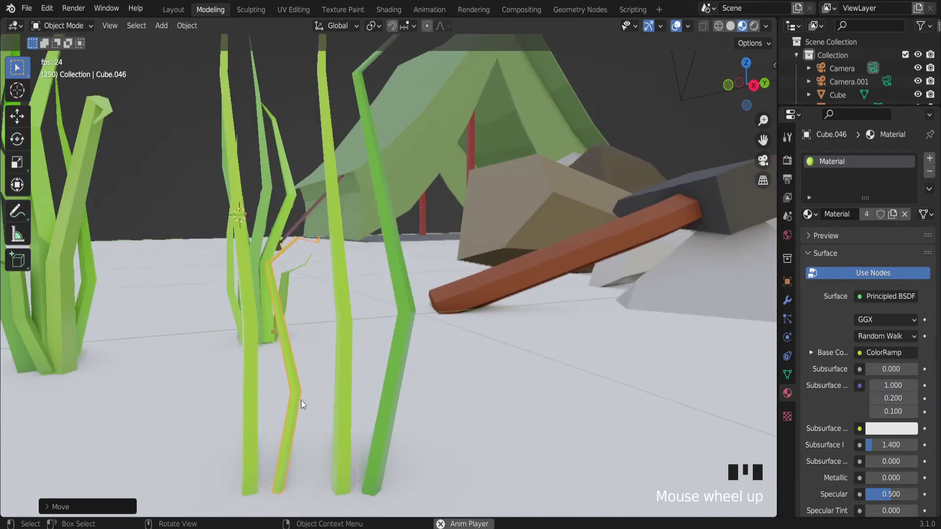
Step: Add an edge loop low on the small blade and bend its upper part with proportional editing
key("Tab")
key("ctrl+r")
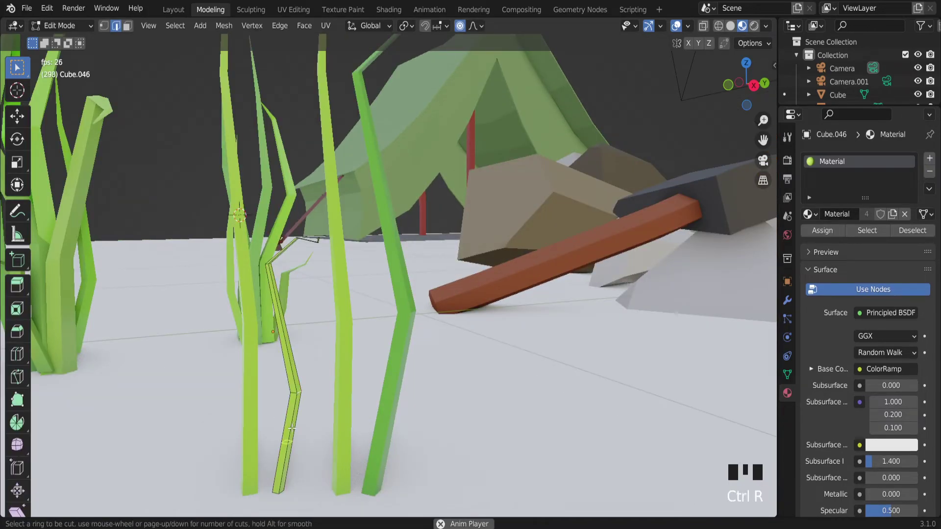
left_click(293, 427)
left_click(286, 444)
left_click(298, 450)
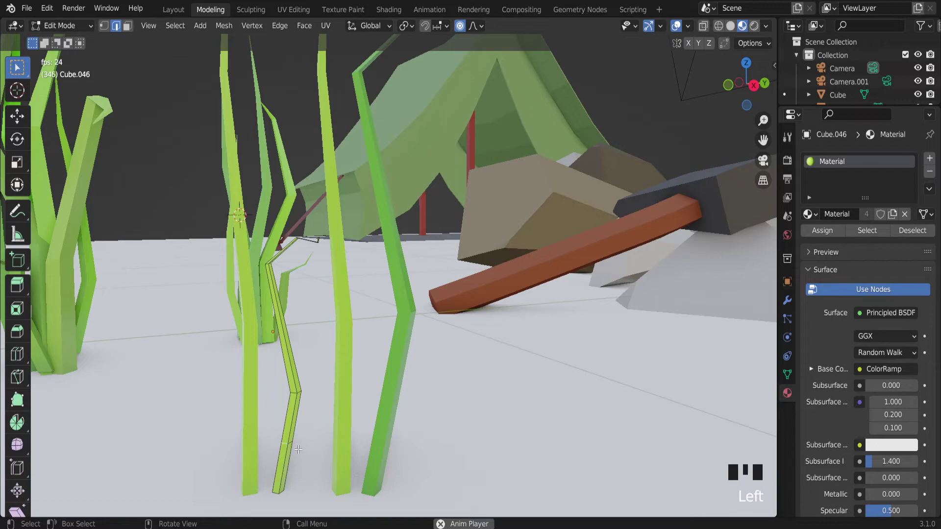
key("g")
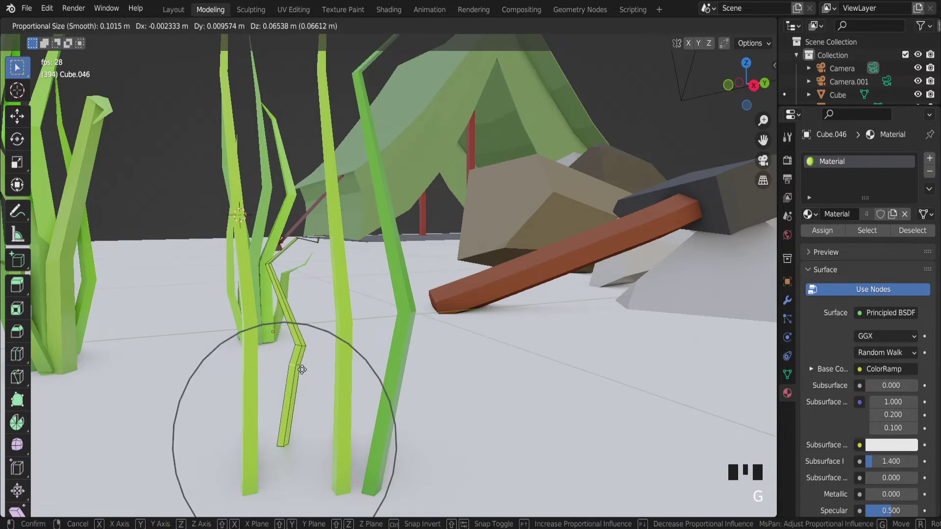
left_click(294, 368)
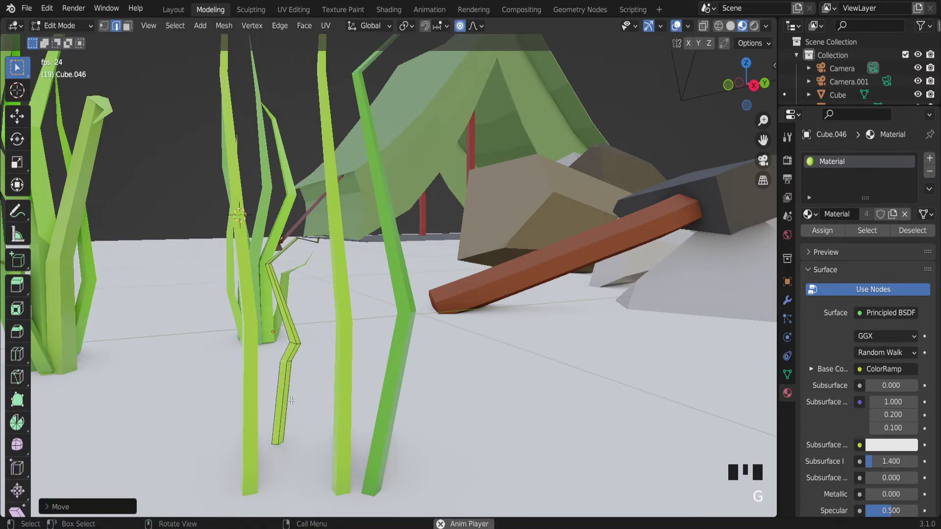
left_click(277, 445)
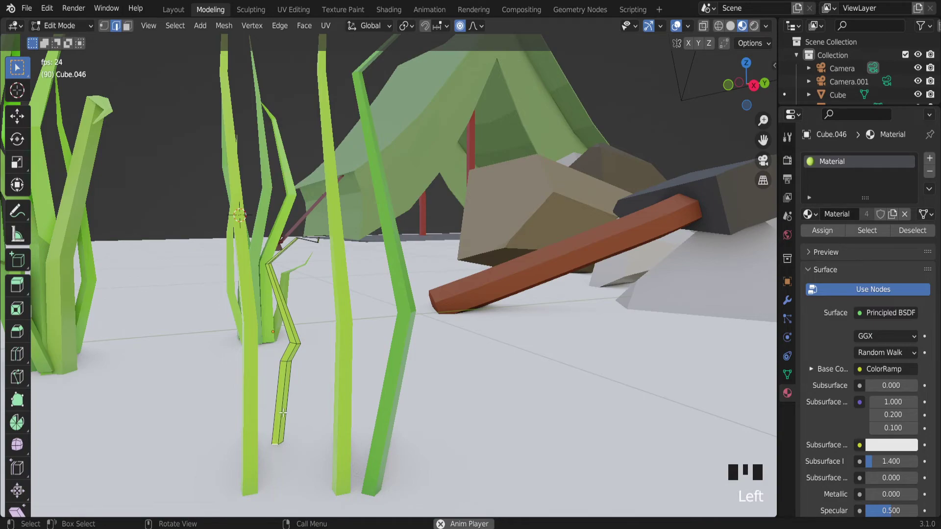
Step: Back in Object Mode, lower Cube.046 by 0.04466 m along Z
key("Tab")
left_click(285, 375)
key("g")
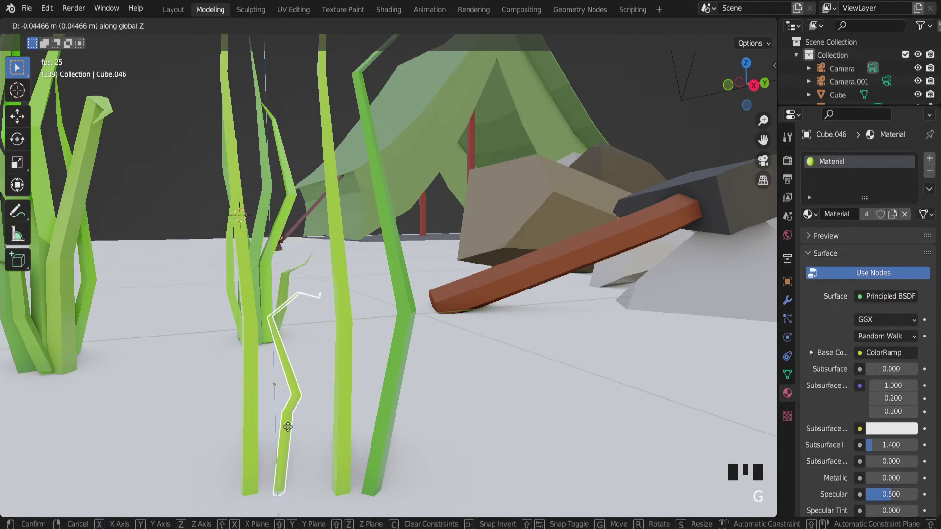
left_click(291, 422)
scroll(295, 404, "down", 2)
scroll(307, 411, "up", 1)
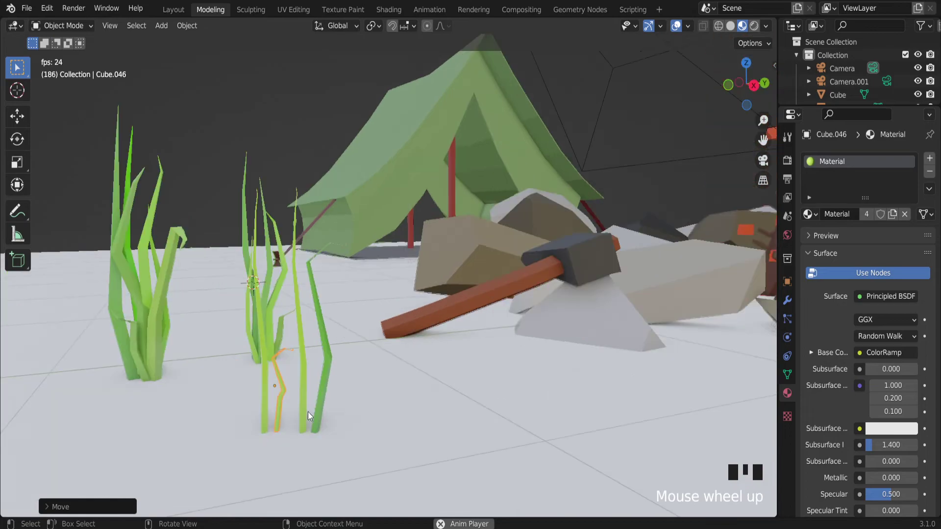
scroll(307, 412, "up", 1)
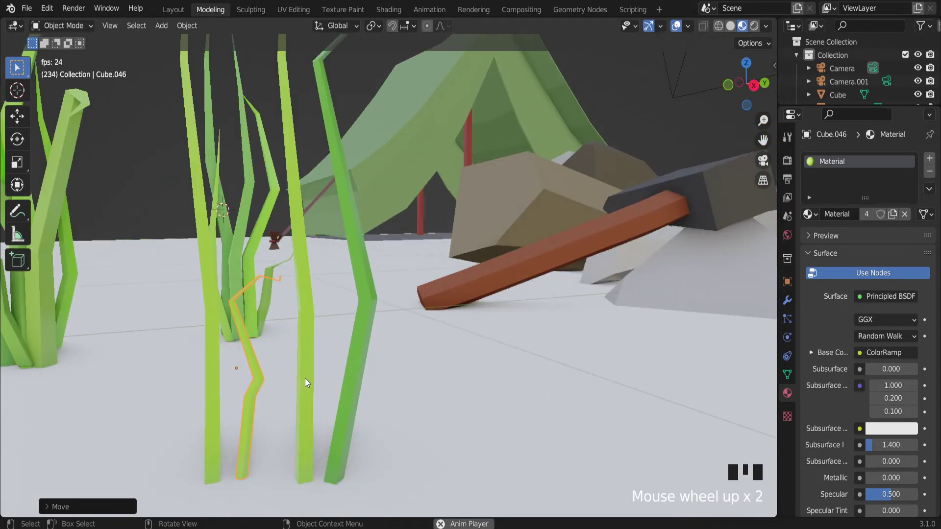
scroll(317, 358, "down", 1)
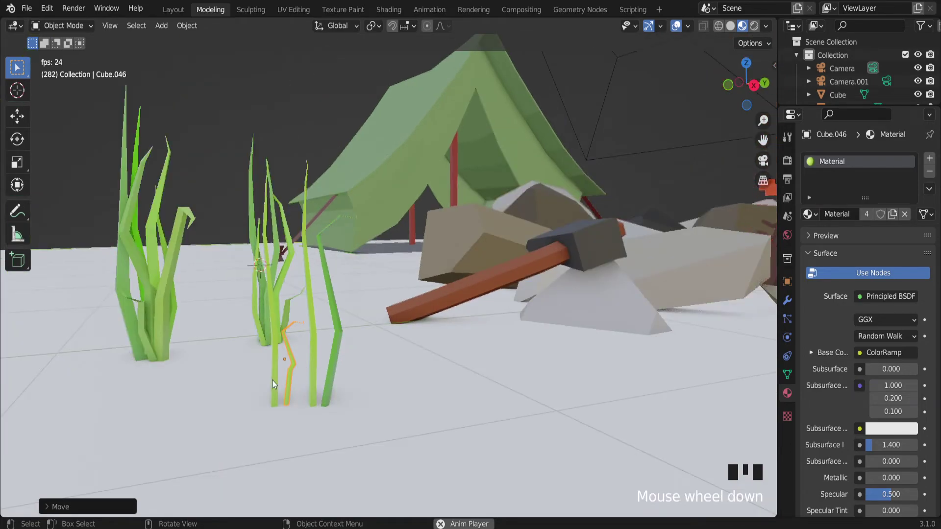
scroll(296, 346, "up", 2)
scroll(315, 370, "down", 1)
Step: Join the tall blades Cube.043 and Cube.044 into a single object
left_click(357, 383)
left_click(357, 383)
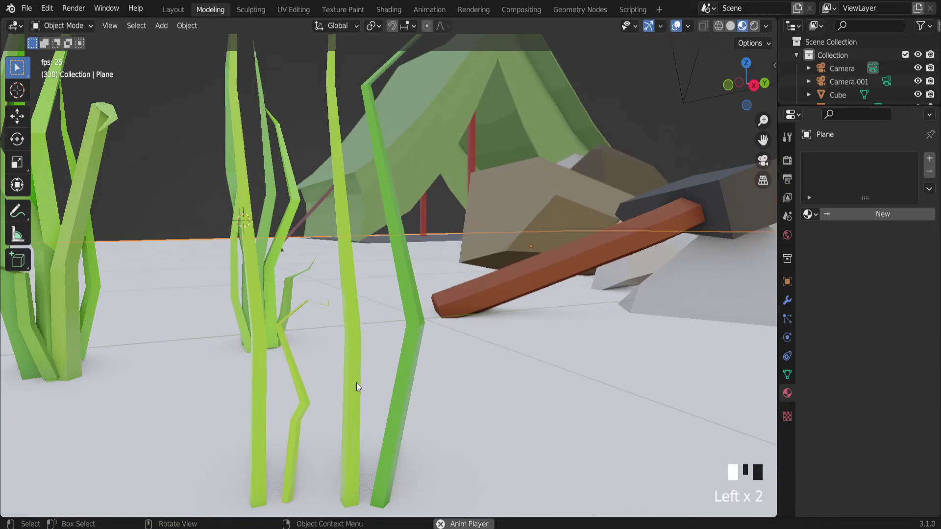
left_click(387, 436, "shift")
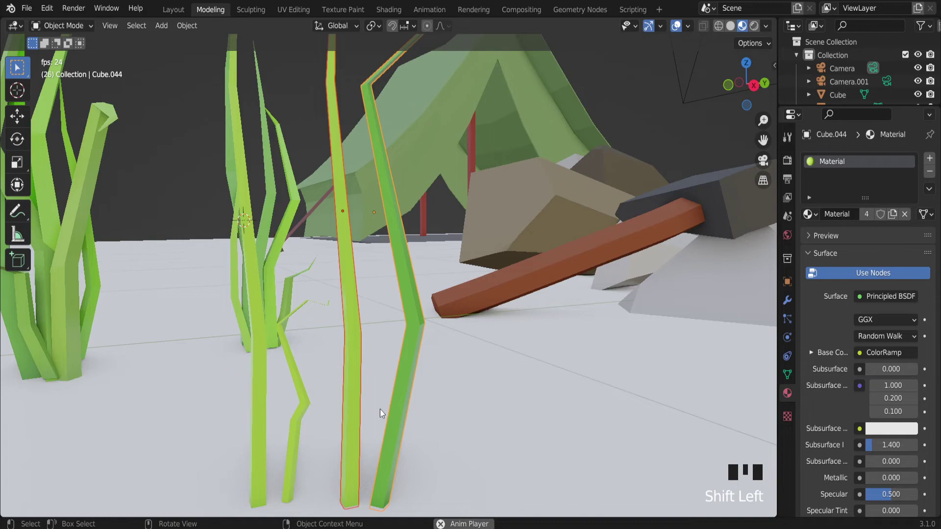
key("ctrl+j")
Step: Inspect the joined mesh in Edit Mode, then begin a move and cancel it, leaving the blades in place
key("Tab")
key("Tab")
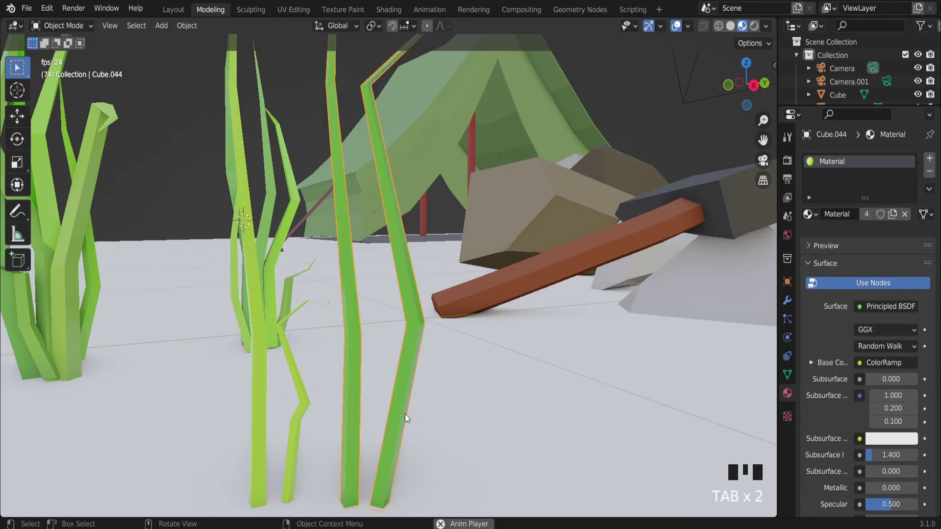
scroll(404, 306, "down", 2)
scroll(409, 313, "up", 2)
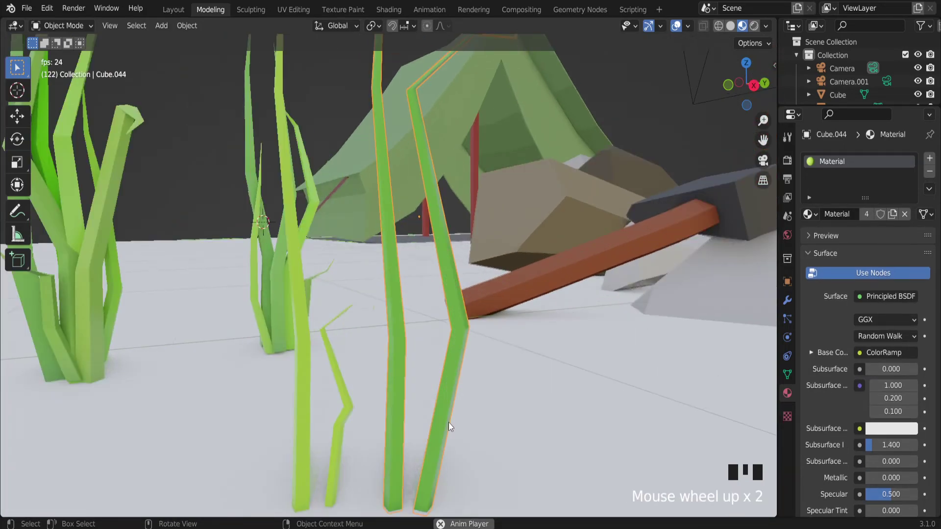
key("Tab")
key("Tab")
key("Left")
key("Left")
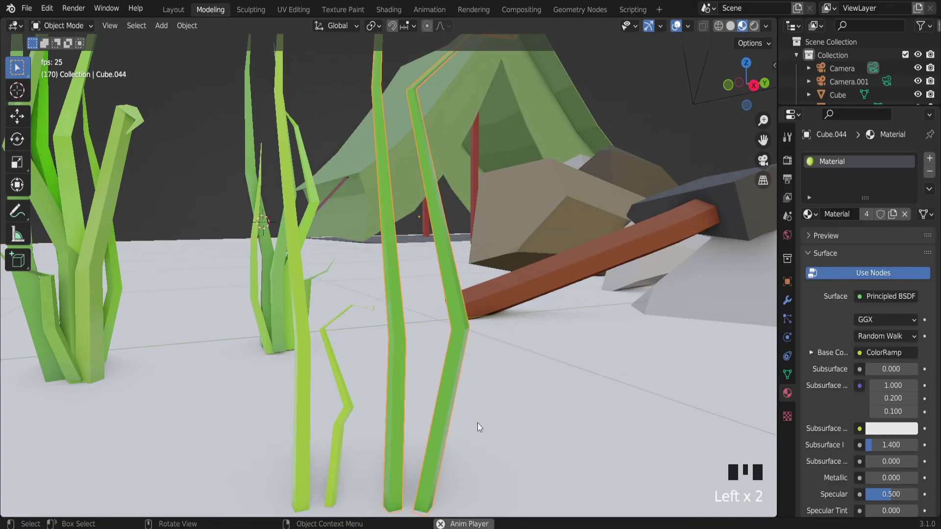
key("g")
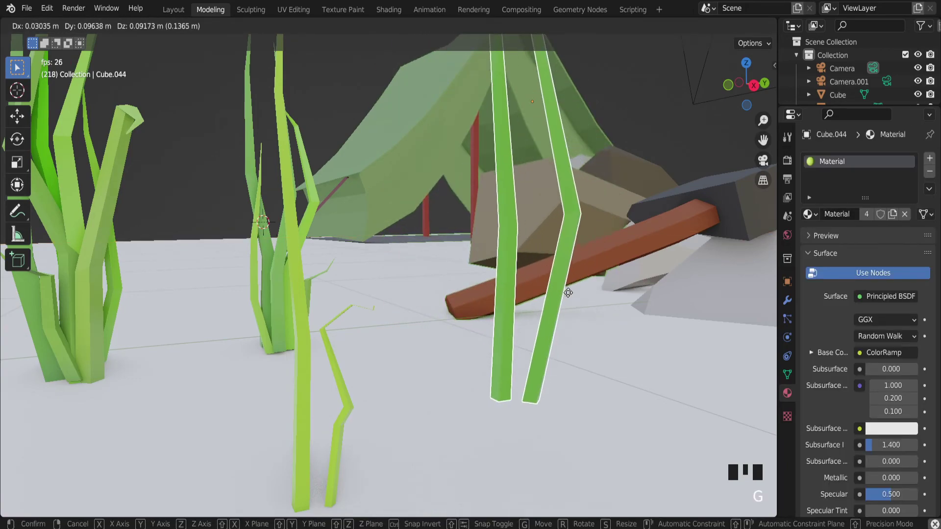
right_click(521, 390)
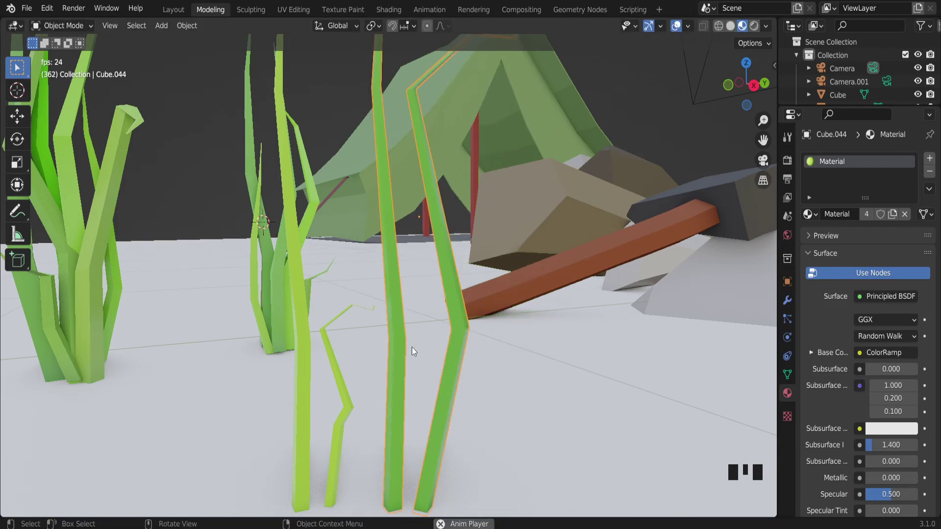
scroll(428, 374, "down", 3)
scroll(421, 343, "up", 3)
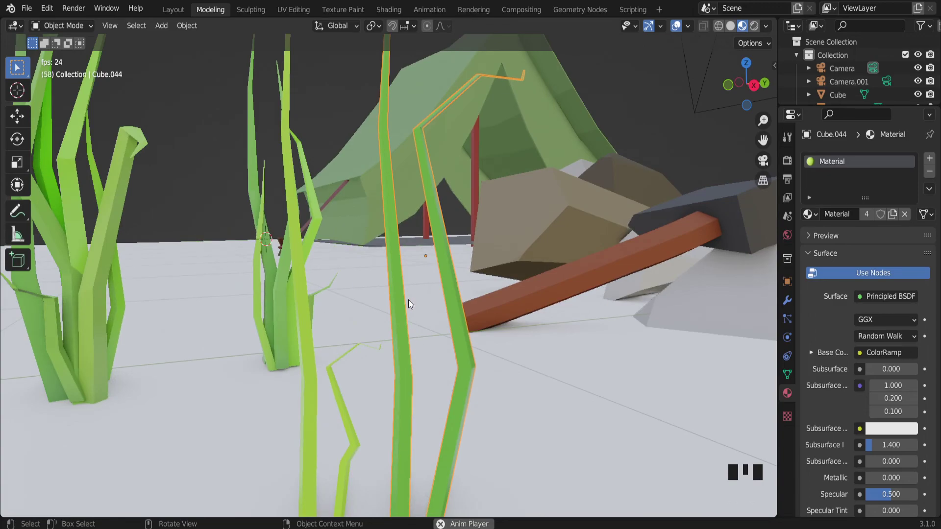
scroll(409, 299, "down", 3)
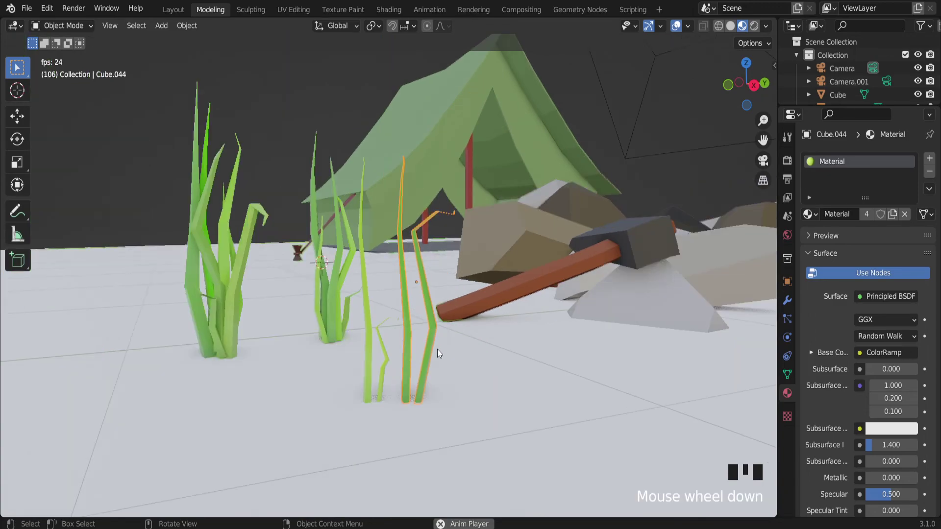
scroll(436, 349, "up", 3)
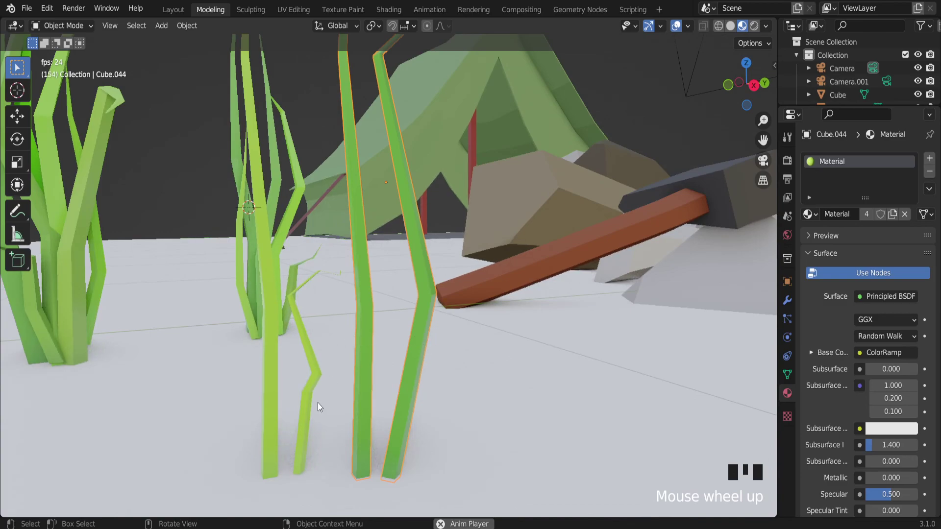
left_click(313, 415)
scroll(334, 371, "down", 2)
scroll(340, 363, "up", 1)
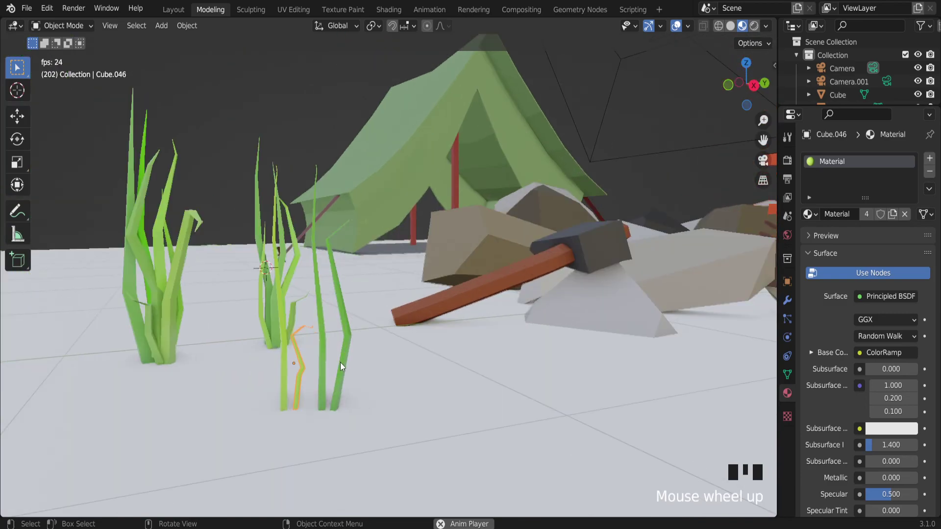